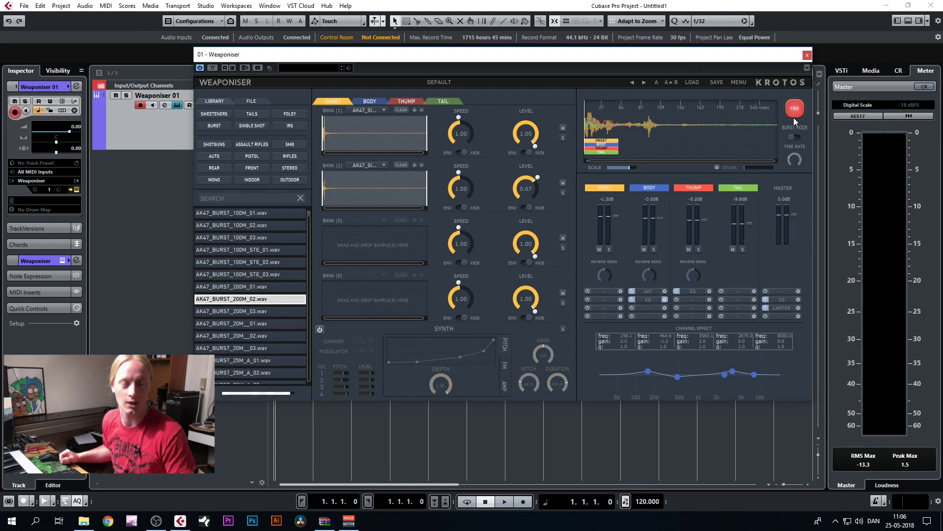
# Move the Weaponiser plug-in window clear of the project toolbar and fire the default preset to hear it.
pyautogui.moveTo(538, 54); pyautogui.dragTo(527, 61)
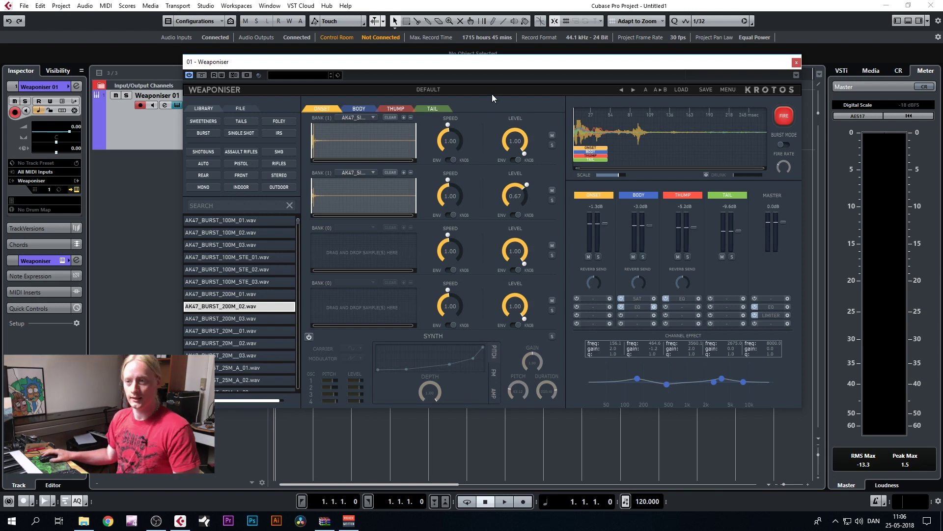
pyautogui.moveTo(482, 68); pyautogui.dragTo(490, 119)
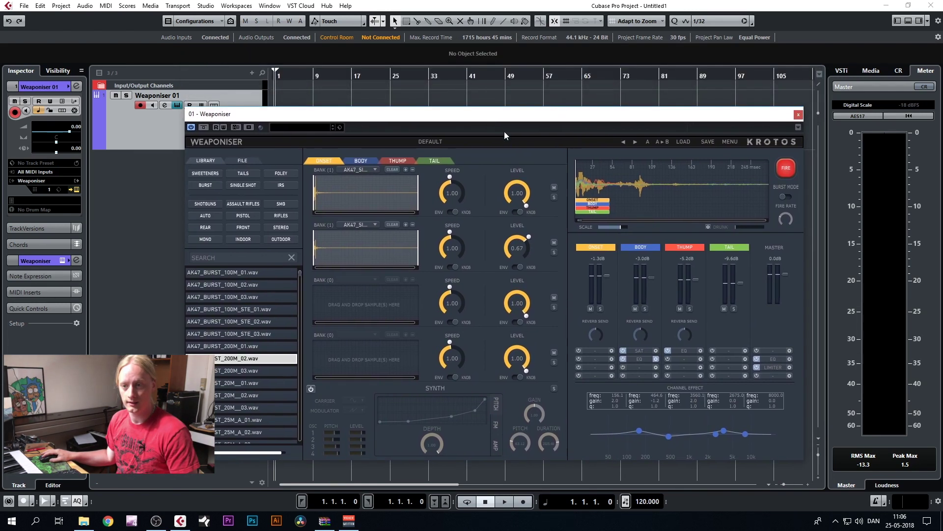
pyautogui.click(785, 172)
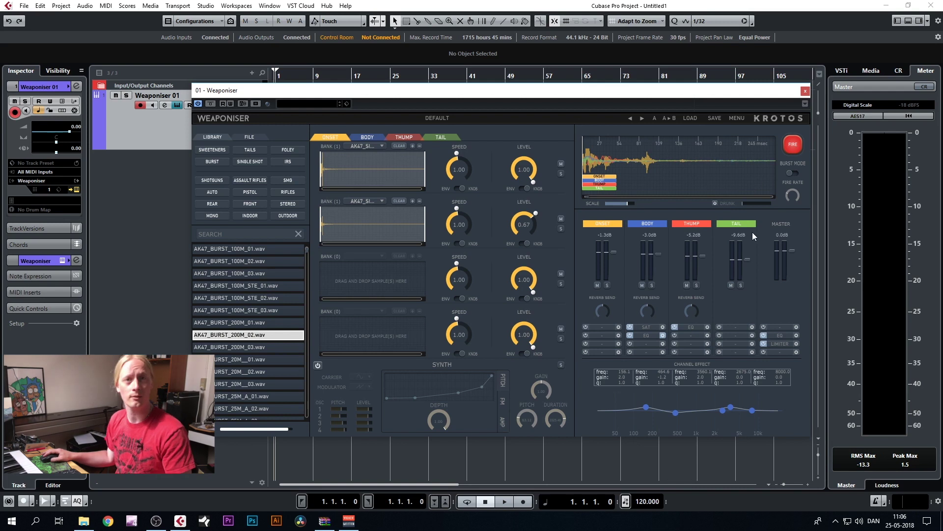
# Load the factory Sci-fi pistol preset Buck My Rodger Lazer and fire it twice to hear it.
pyautogui.click(688, 119)
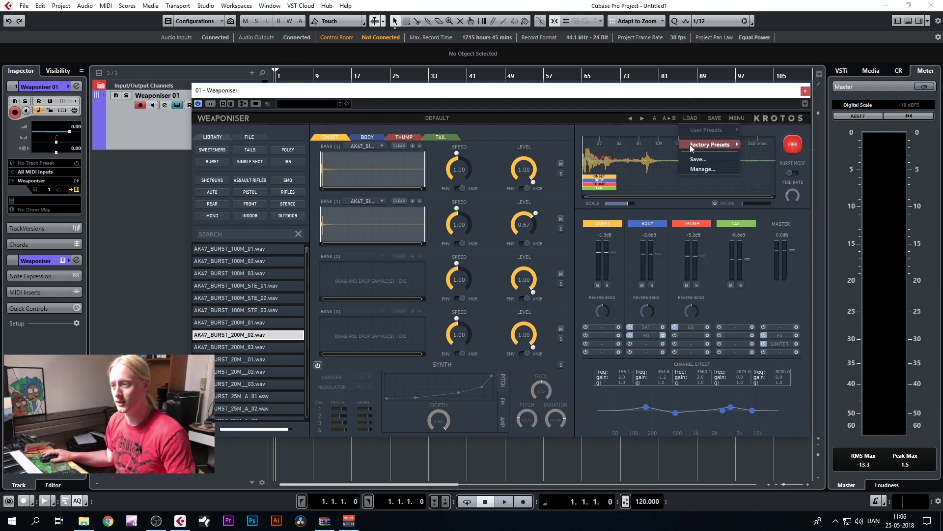
pyautogui.moveTo(692, 148)
pyautogui.moveTo(764, 147)
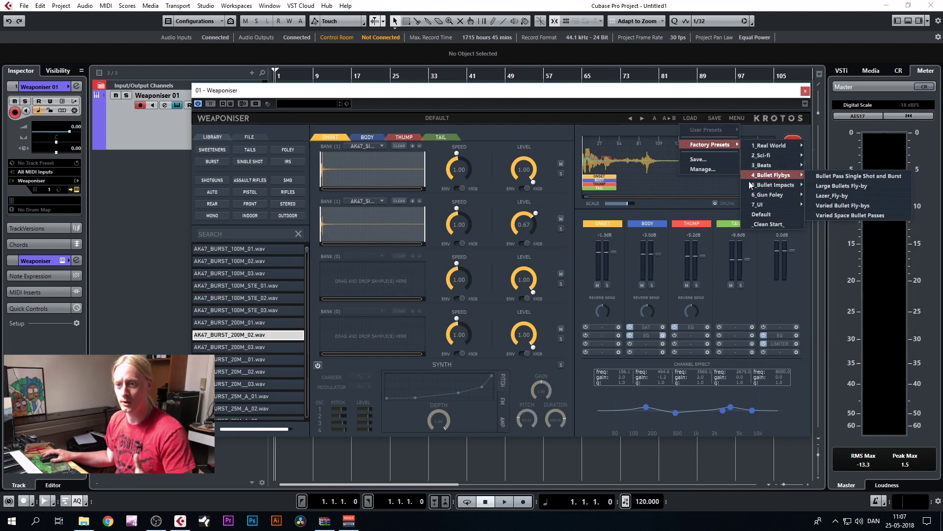
pyautogui.moveTo(767, 185)
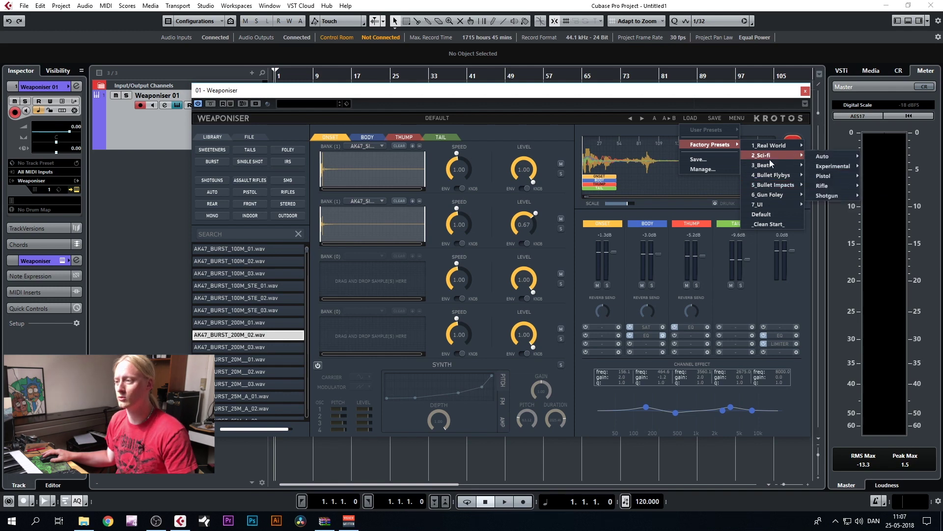
pyautogui.moveTo(834, 177)
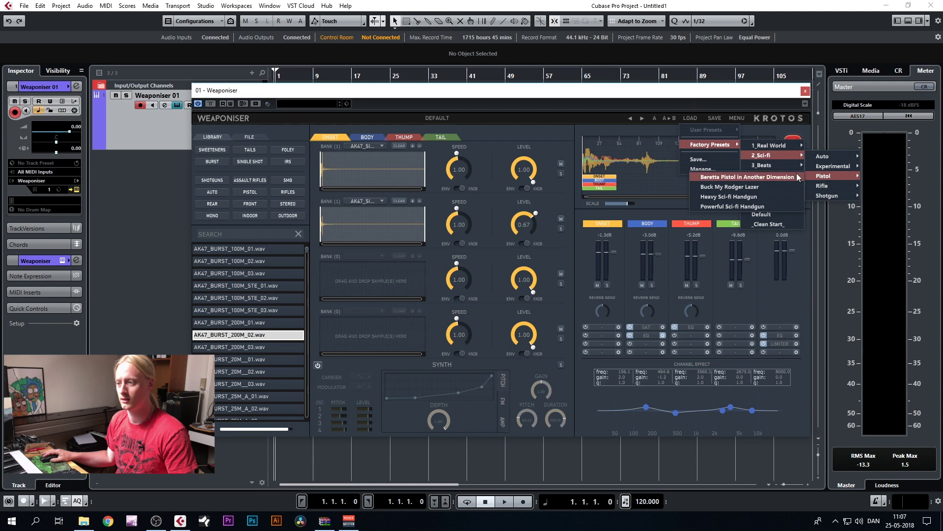
pyautogui.click(764, 187)
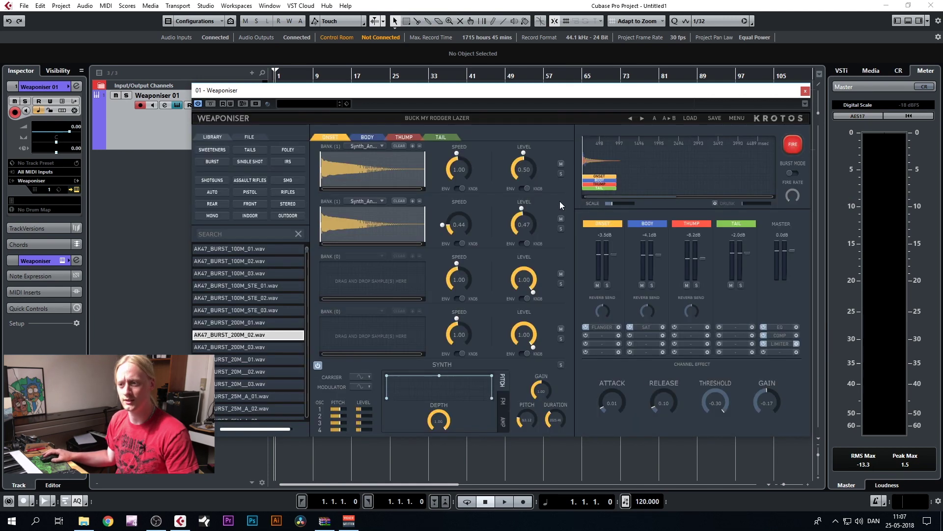
pyautogui.click(799, 144)
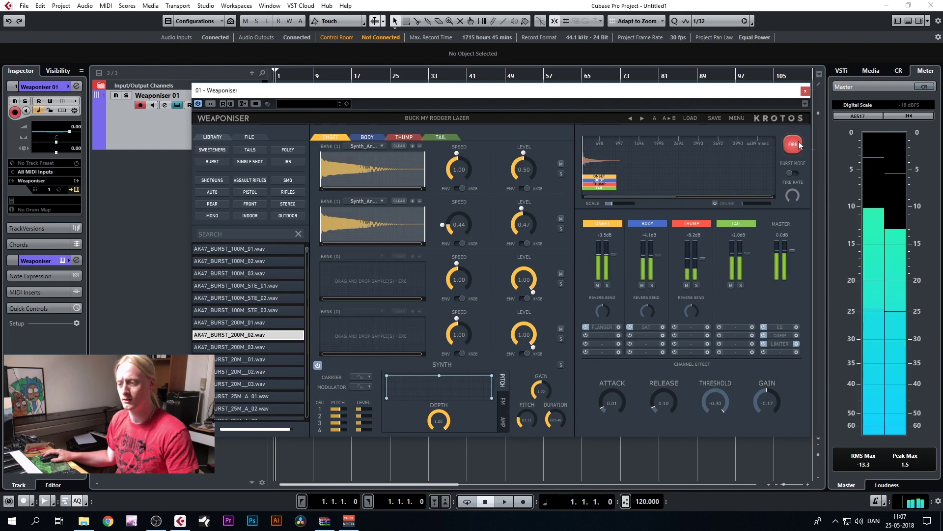
pyautogui.click(798, 144)
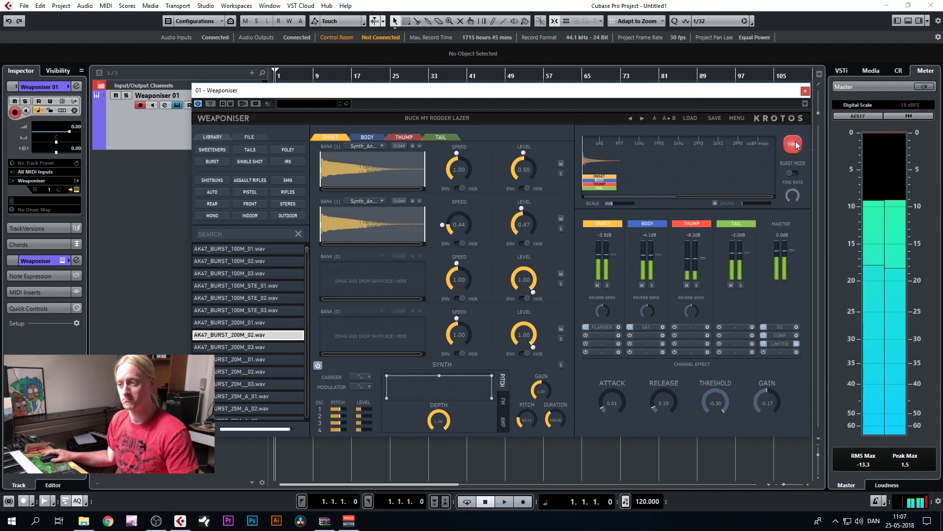
# Load the factory Gun Foley preset Light Reload and fire it to hear the reload sound.
pyautogui.click(695, 119)
pyautogui.moveTo(722, 144)
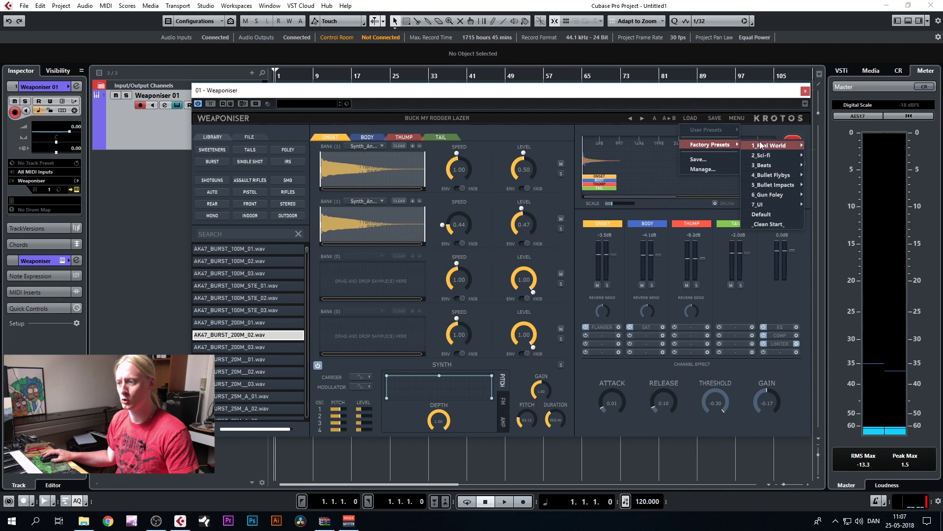
pyautogui.moveTo(766, 194)
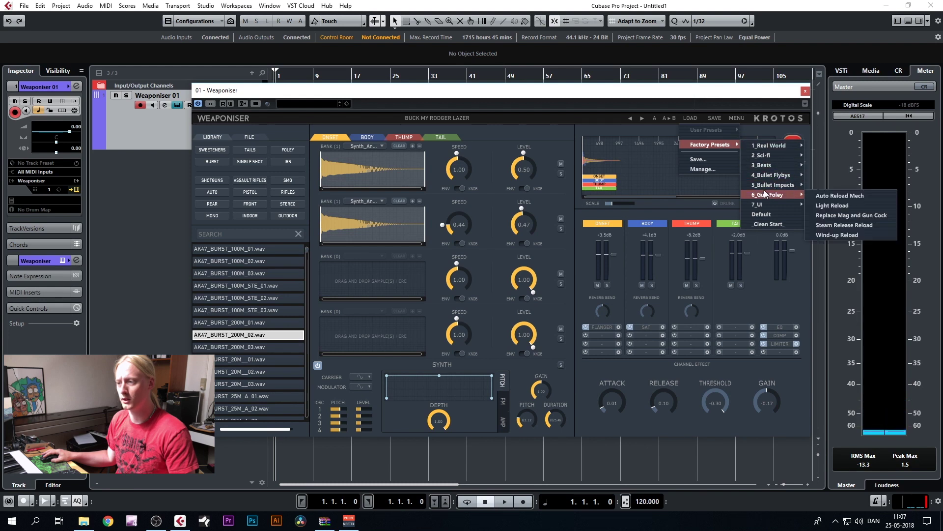
pyautogui.click(832, 206)
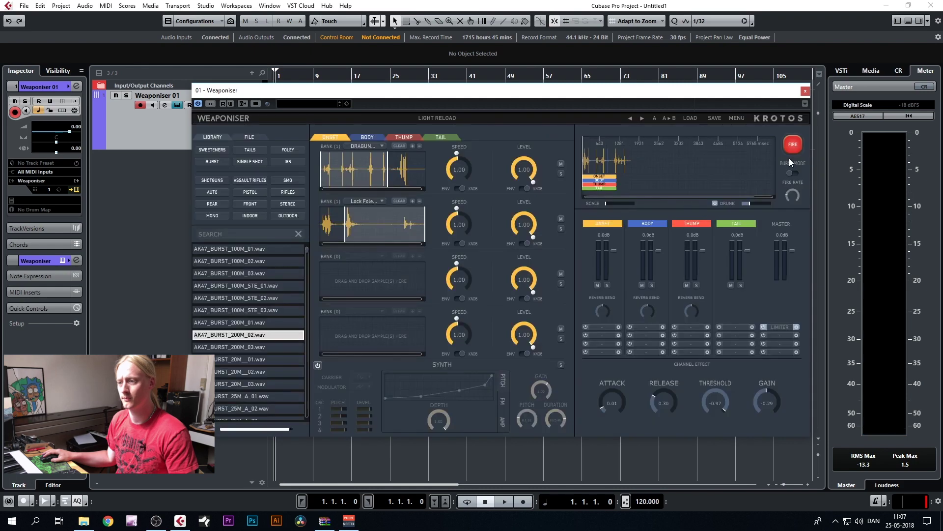
pyautogui.click(793, 144)
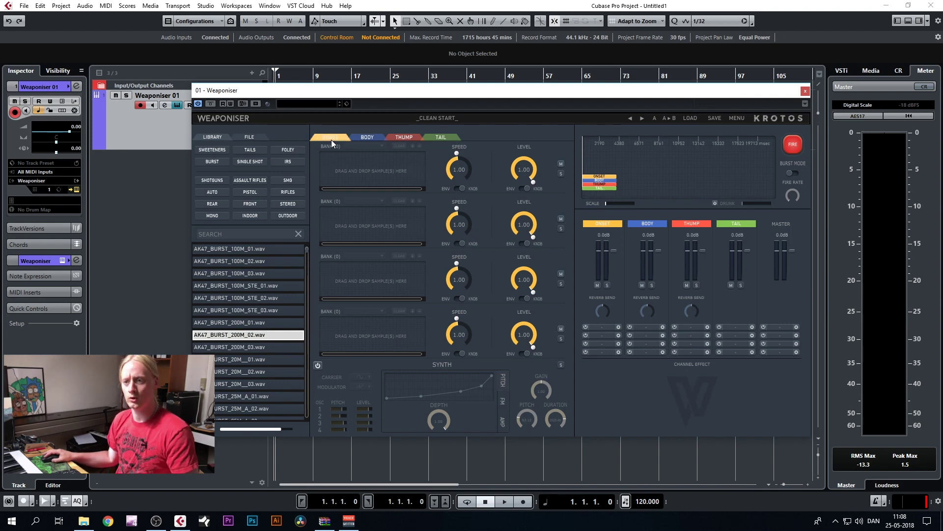
# Look through the Onset, Body, Thump and Tail layers of the clean-start preset, including their sample banks and synth or reverb sections.
pyautogui.click(368, 137)
pyautogui.click(404, 137)
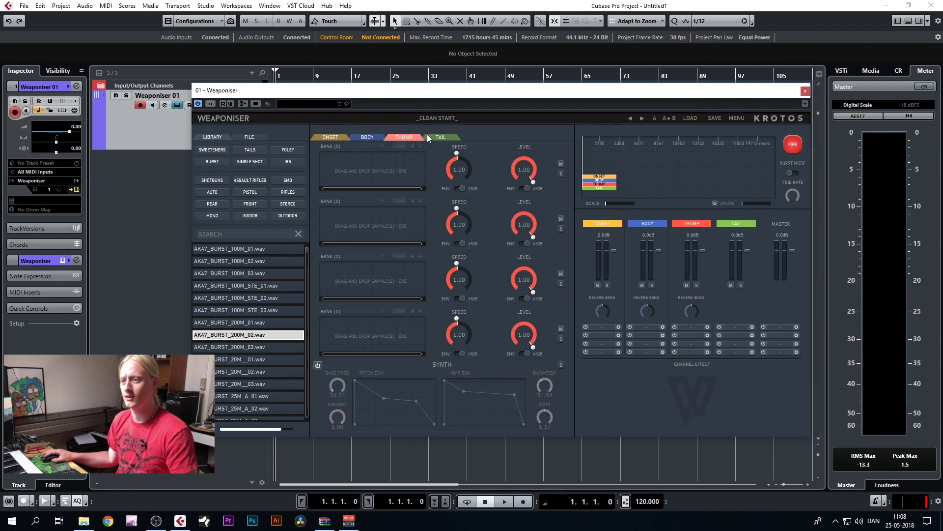
pyautogui.click(436, 138)
pyautogui.click(330, 137)
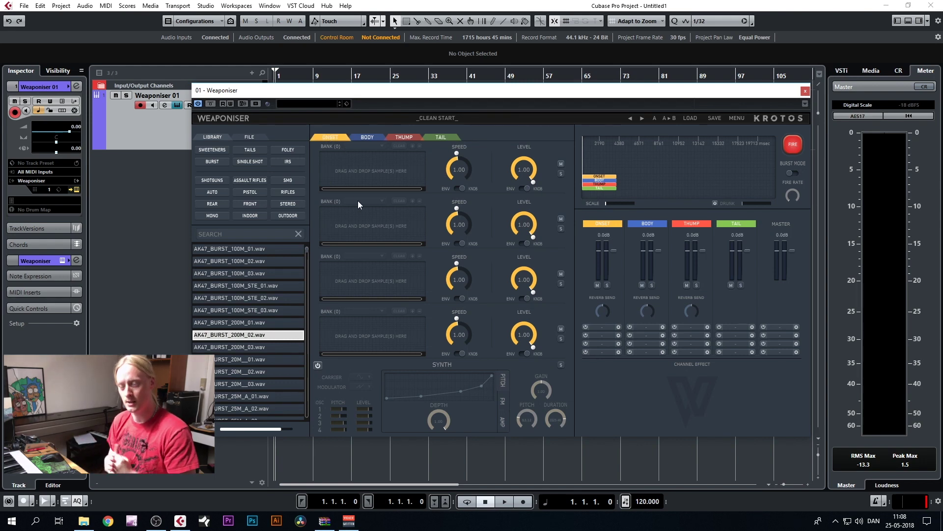
pyautogui.click(372, 137)
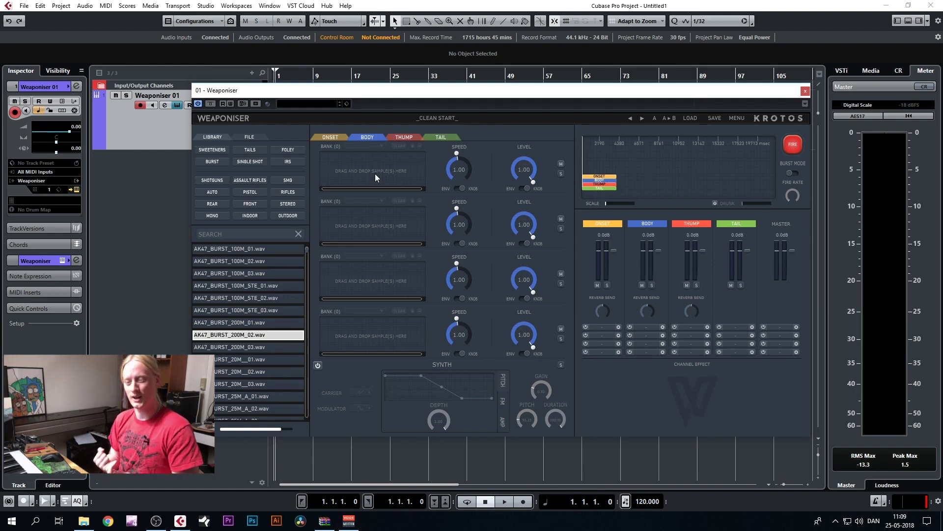
pyautogui.click(405, 140)
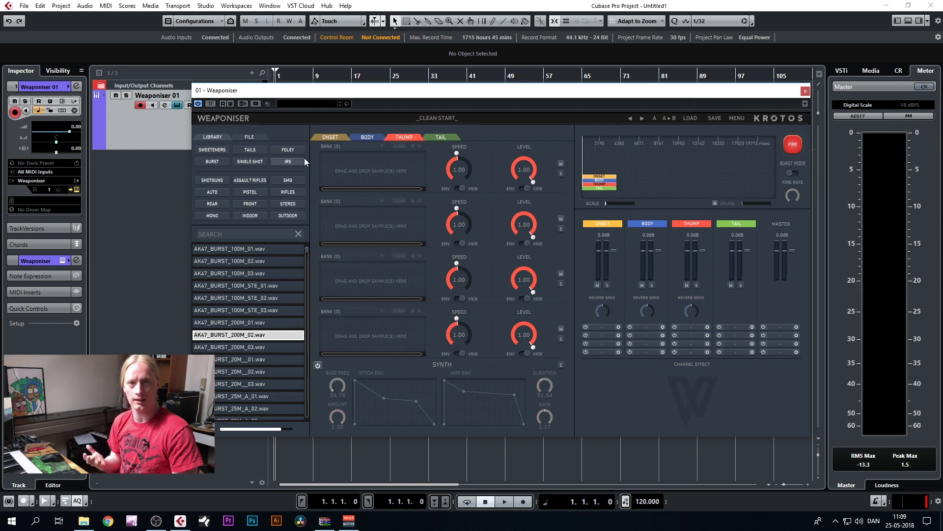
pyautogui.click(432, 137)
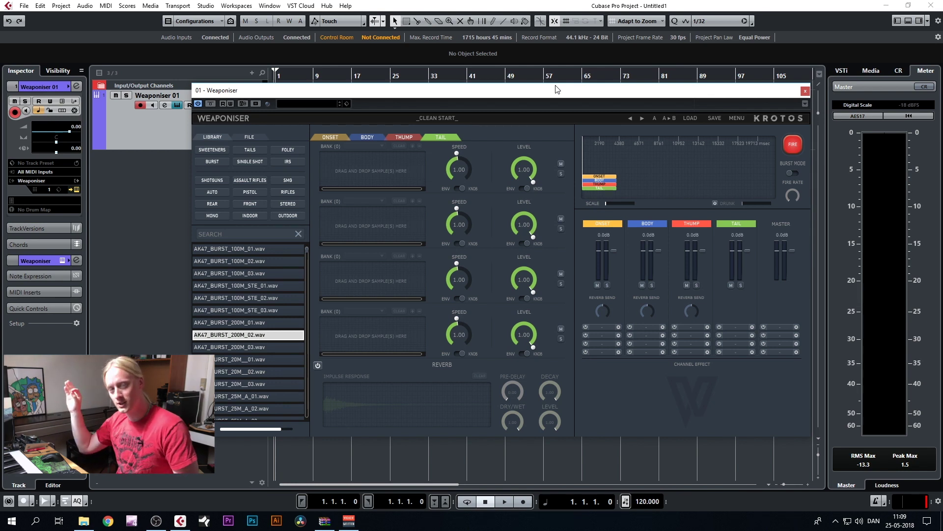
# Show the Onset layer and filter the sample library to single-shot shotgun sounds.
pyautogui.moveTo(556, 89); pyautogui.dragTo(585, 78)
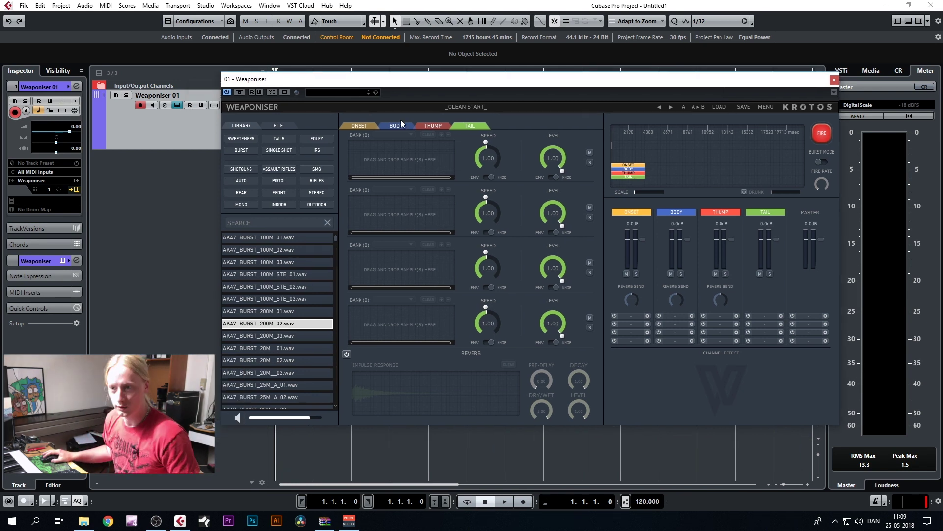
pyautogui.click(359, 129)
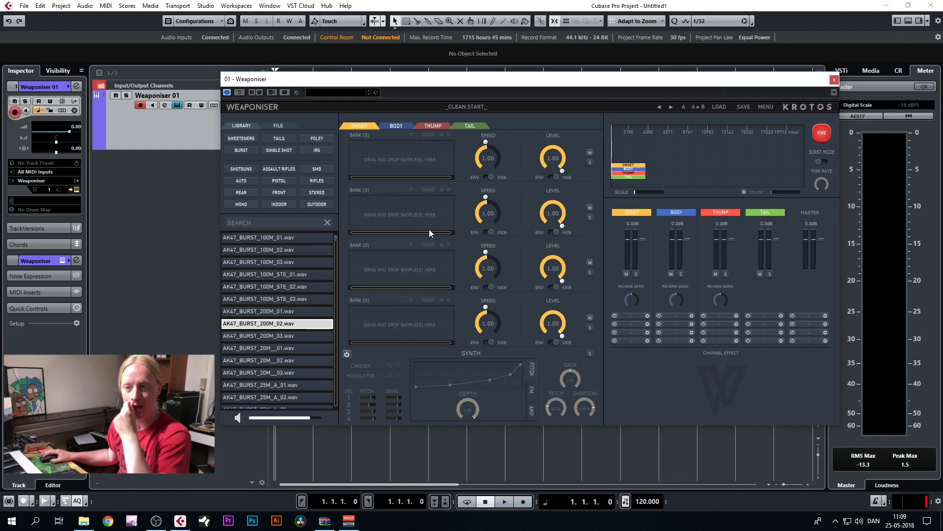
pyautogui.click(247, 171)
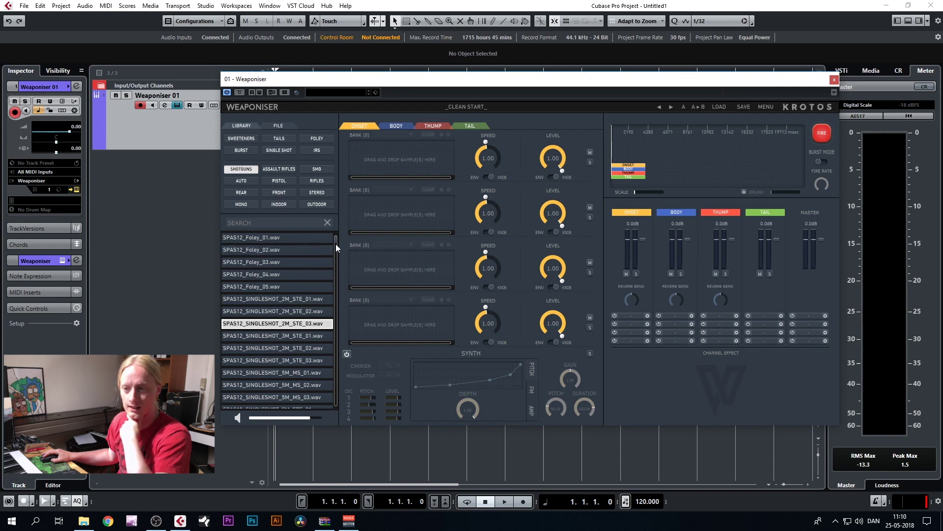
pyautogui.moveTo(335, 241)
pyautogui.mouseDown()
pyautogui.moveTo(331, 399)
pyautogui.moveTo(335, 237)
pyautogui.mouseUp()
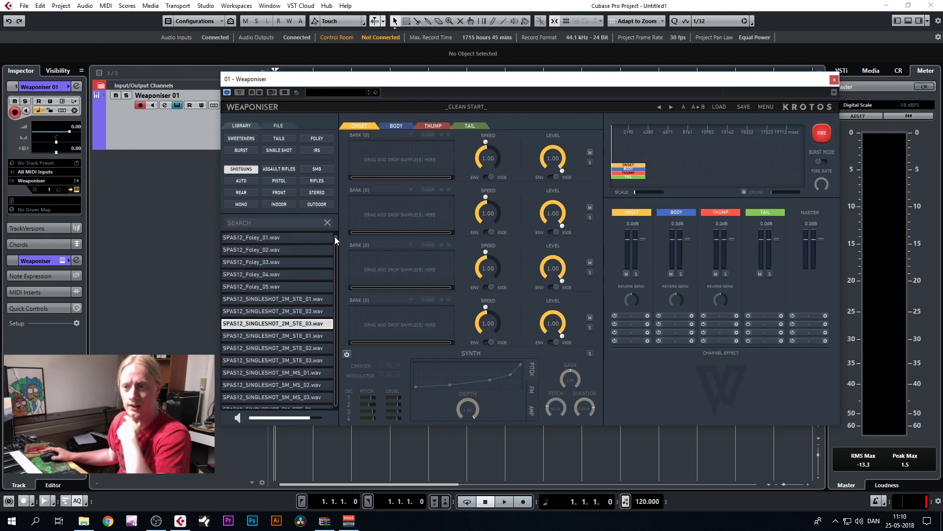
pyautogui.click(274, 150)
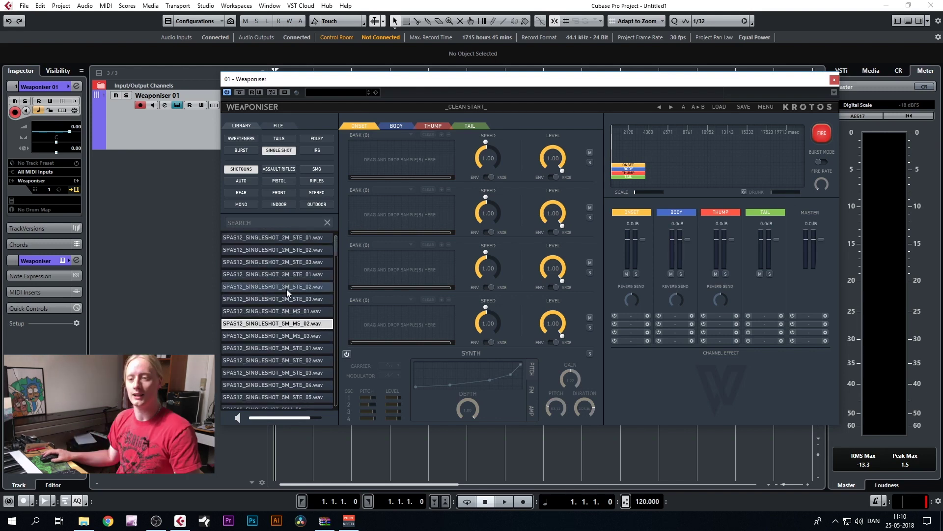
# Audition the SPAS12 single-shot samples recorded at 2M, 3M and 5M in the filtered library.
pyautogui.click(294, 241)
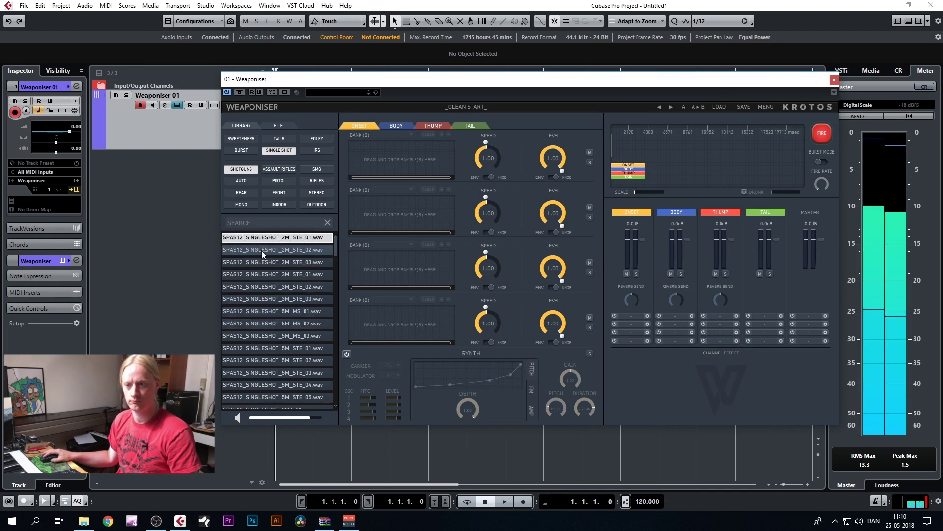
pyautogui.click(261, 250)
pyautogui.click(259, 265)
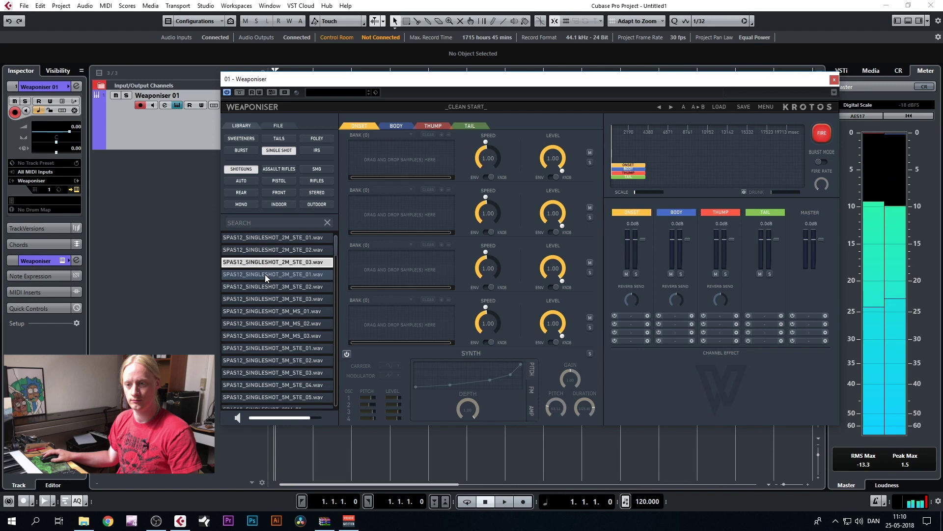
pyautogui.click(264, 275)
pyautogui.click(263, 286)
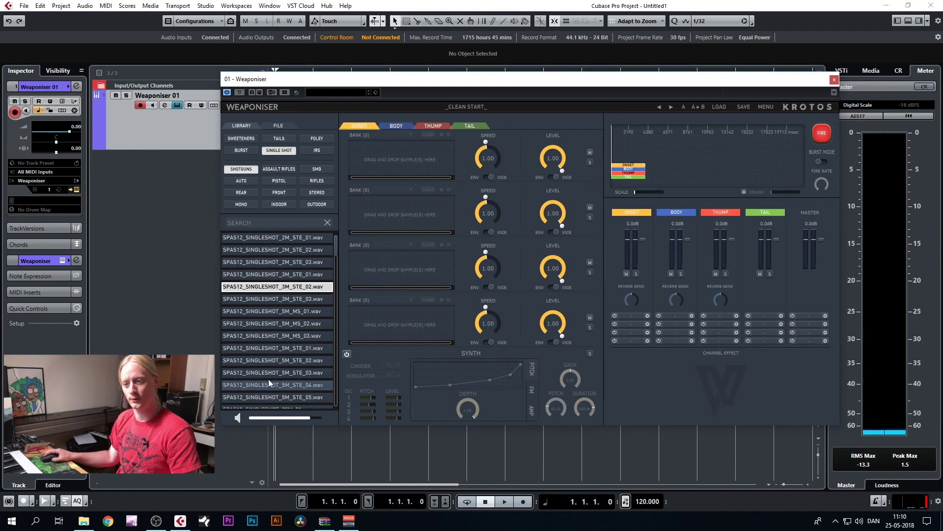
pyautogui.click(281, 303)
pyautogui.click(274, 322)
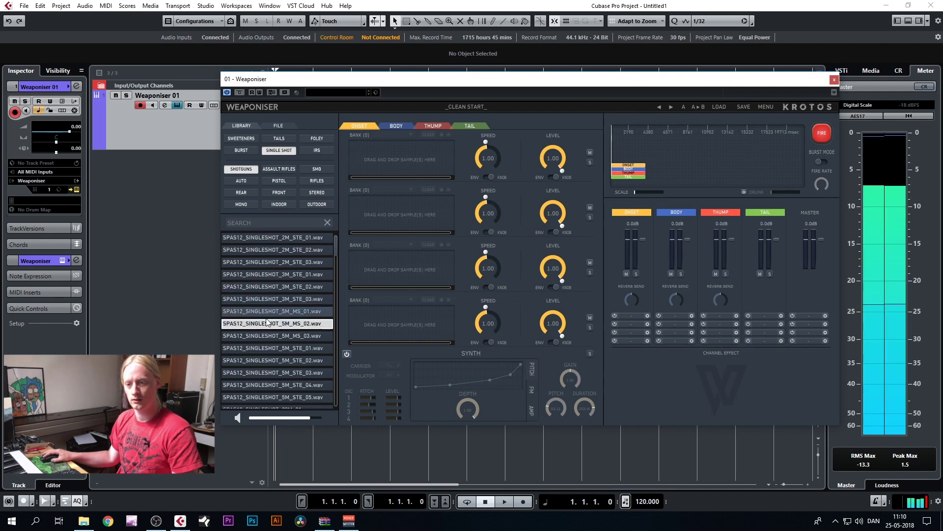
# Load SPAS12_SINGLESHOT_ON_GUN_A_02.wav into the first Onset bank and fire the weapon to hear it.
pyautogui.scroll(-5, 267, 320)
pyautogui.click(275, 330)
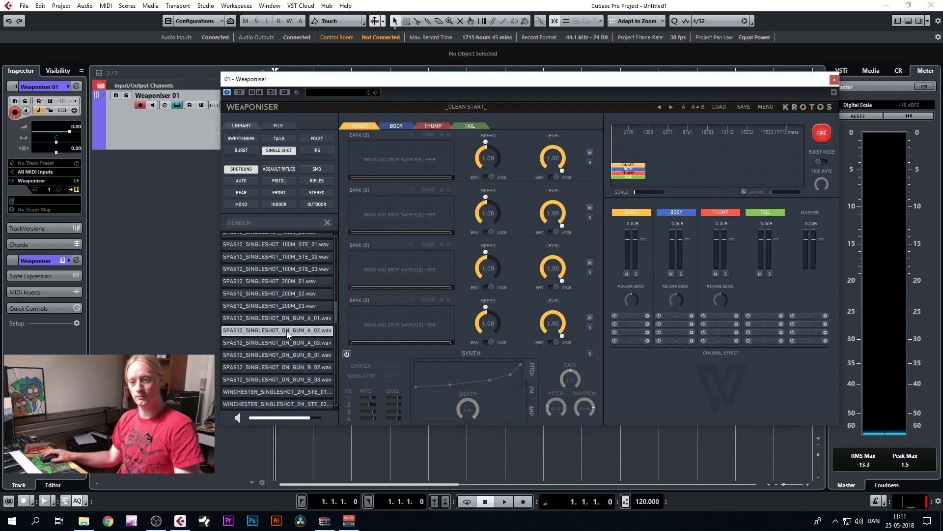
pyautogui.moveTo(309, 331); pyautogui.dragTo(410, 152)
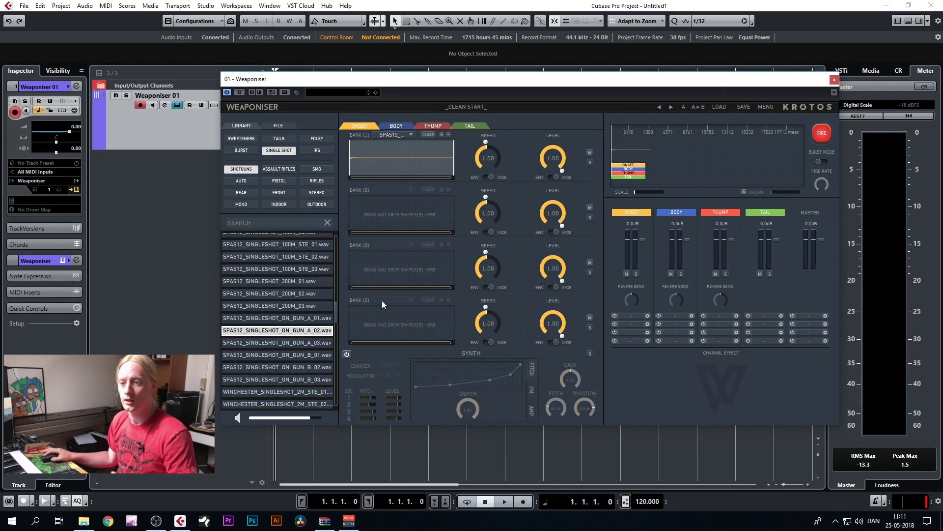
pyautogui.click(822, 136)
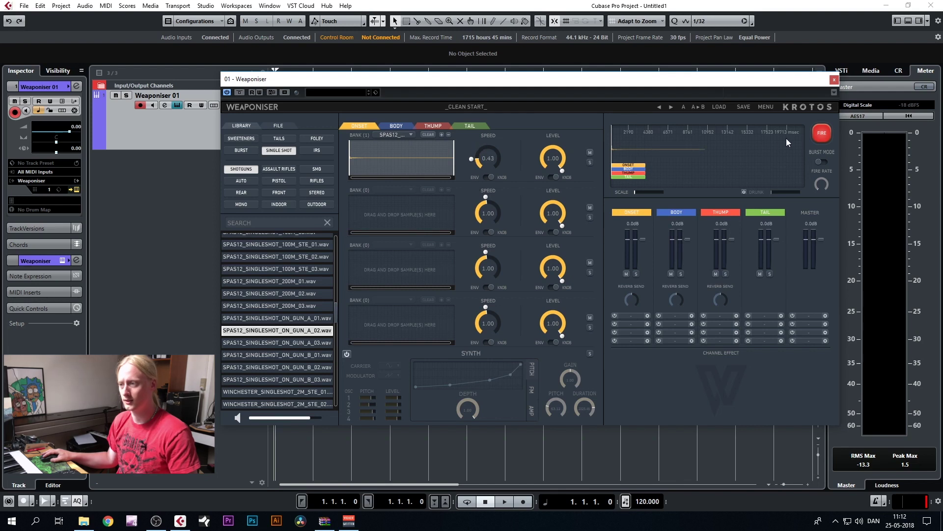
# Try the first Onset sample at speeds of 1.15, 1.33 and 0.86, firing the weapon to compare the sound.
pyautogui.click(823, 136)
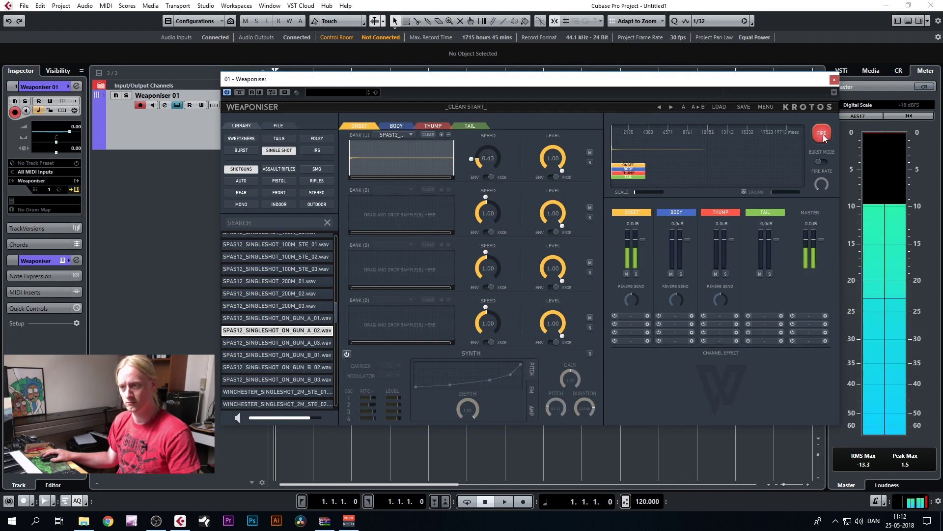
pyautogui.moveTo(481, 166); pyautogui.dragTo(482, 143)
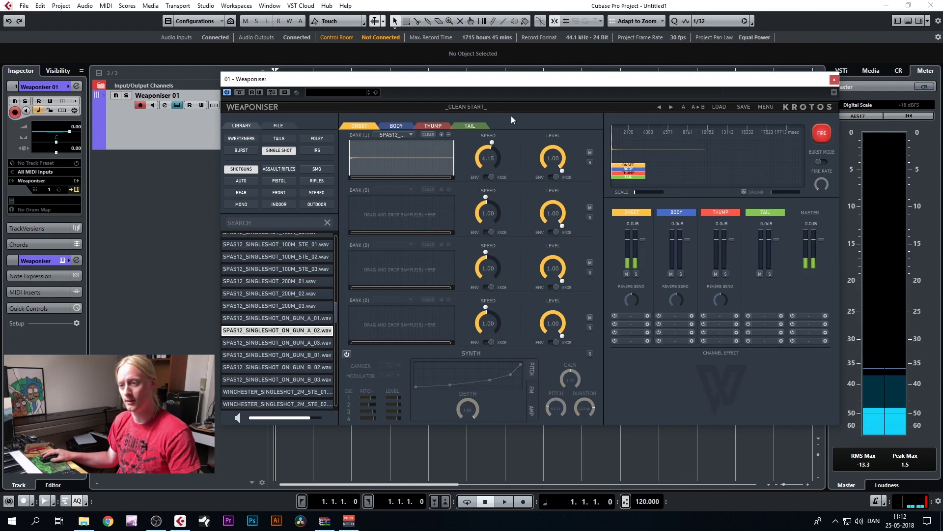
pyautogui.click(820, 135)
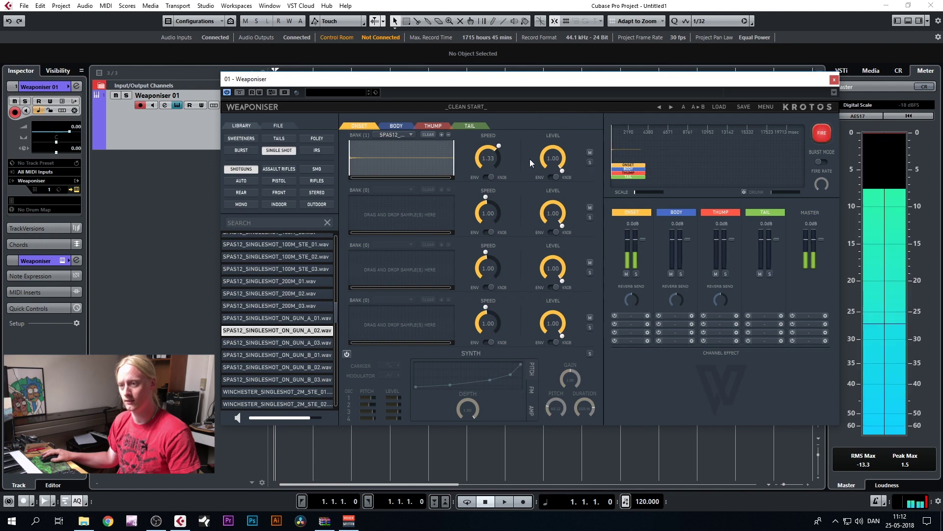
pyautogui.moveTo(482, 161); pyautogui.dragTo(482, 180)
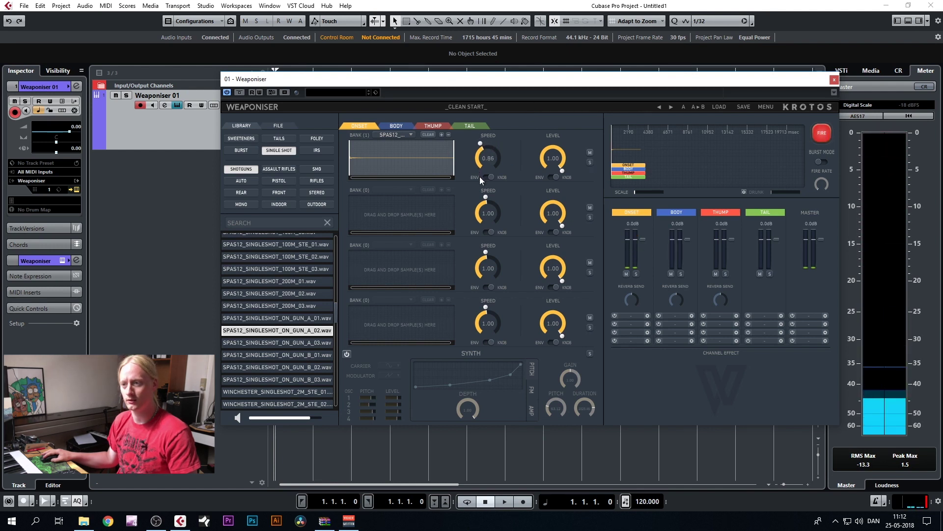
# Fire the weapon with the slowed Onset sample, insert an EQ in the Onset channel's first effect slot, and fire again.
pyautogui.click(819, 137)
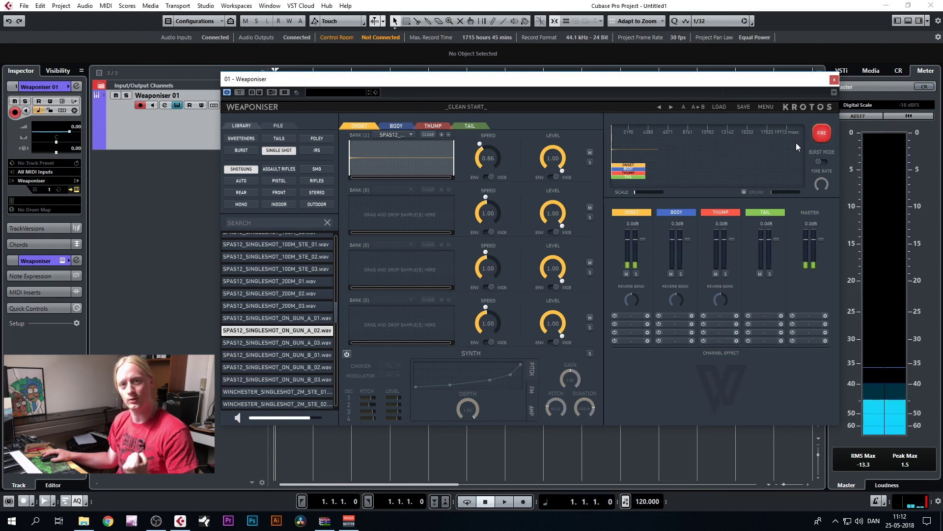
pyautogui.click(818, 135)
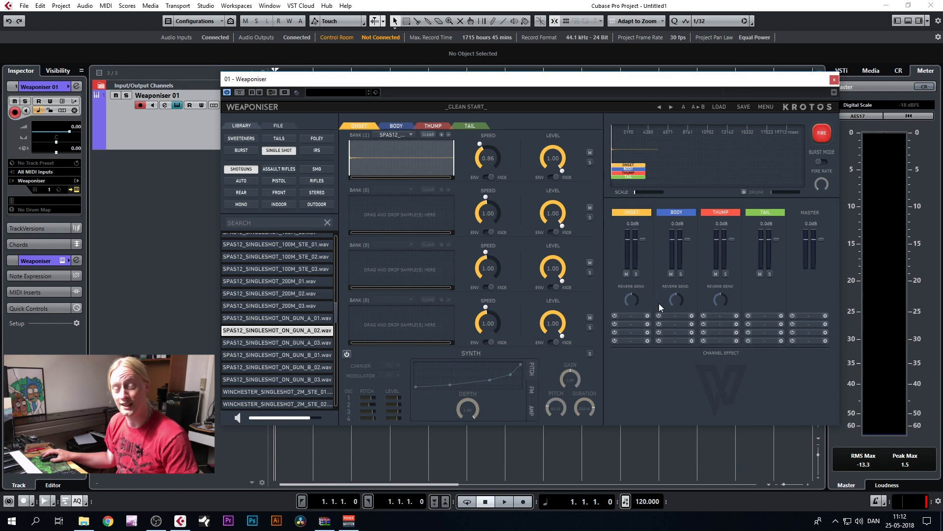
pyautogui.click(635, 316)
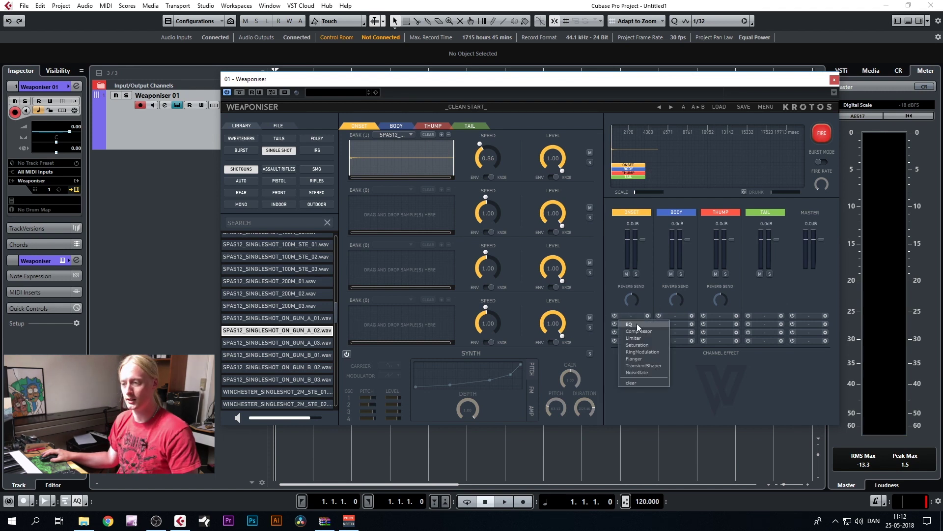
pyautogui.click(637, 324)
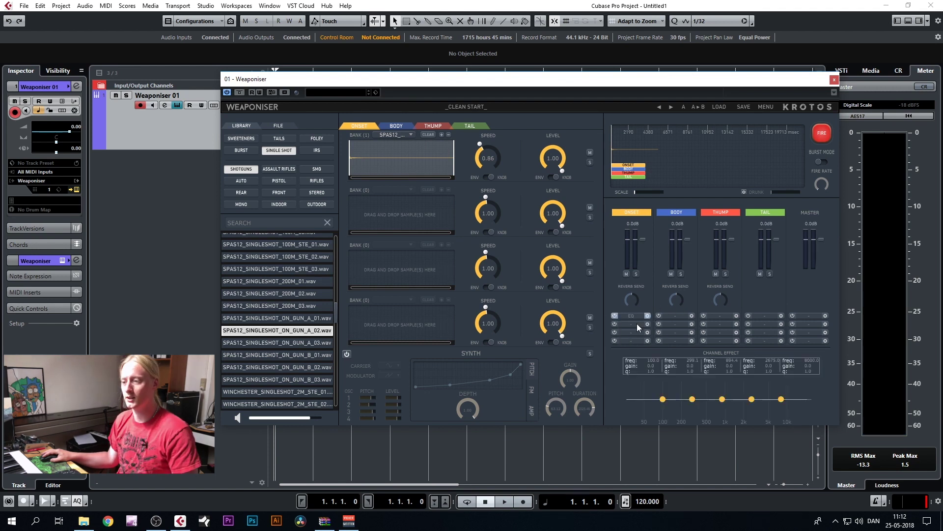
pyautogui.click(825, 135)
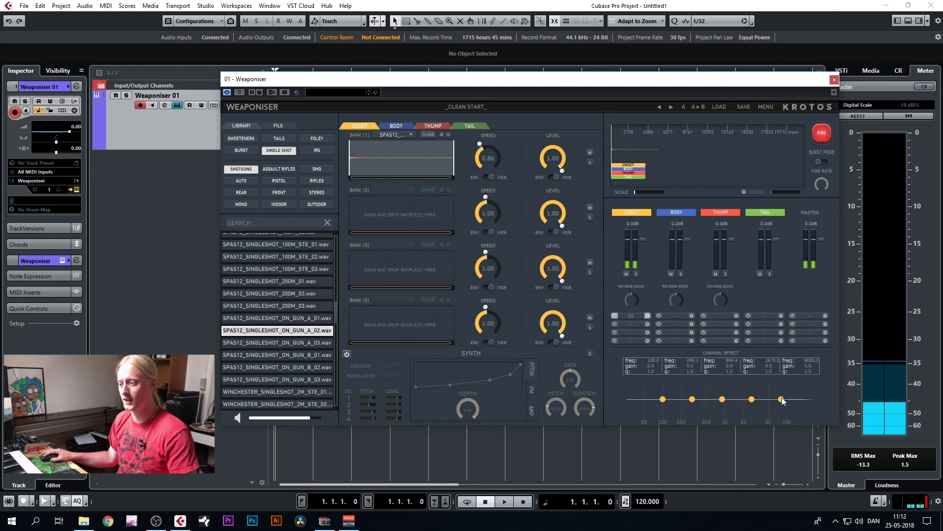
# Cut the Onset EQ's highest band by 11.2 dB near 17.6 kHz and the fourth by 1.8 dB near 3.9 kHz, firing to compare.
pyautogui.moveTo(781, 399); pyautogui.dragTo(803, 423)
pyautogui.click(822, 134)
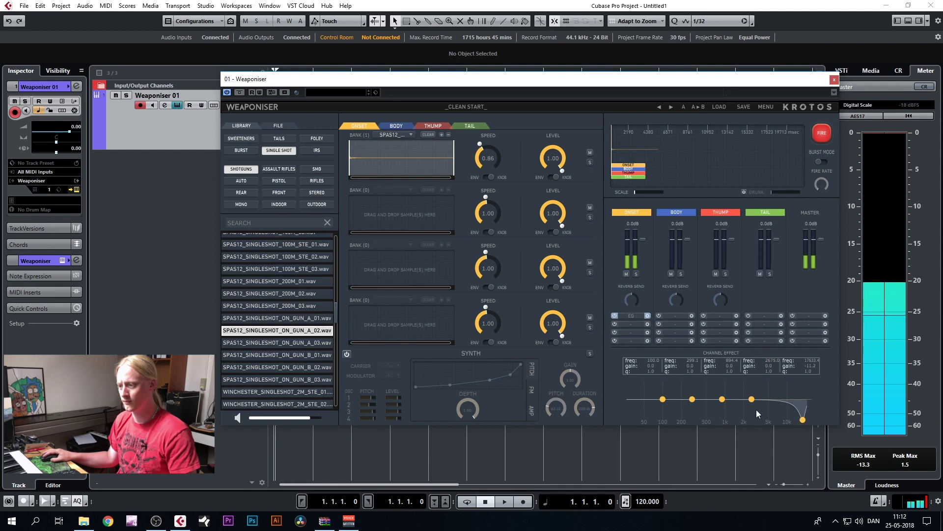
pyautogui.moveTo(752, 399)
pyautogui.mouseDown()
pyautogui.moveTo(761, 379)
pyautogui.moveTo(763, 403)
pyautogui.mouseUp()
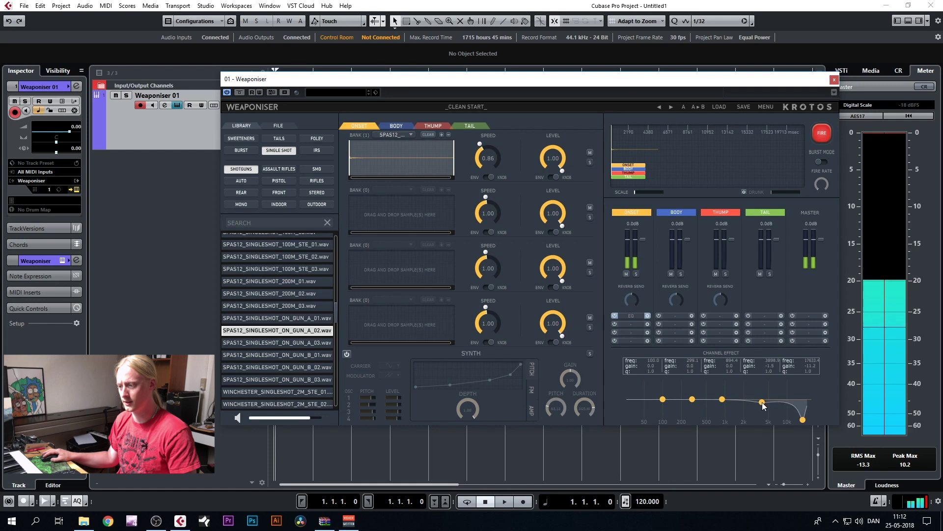
pyautogui.click(823, 136)
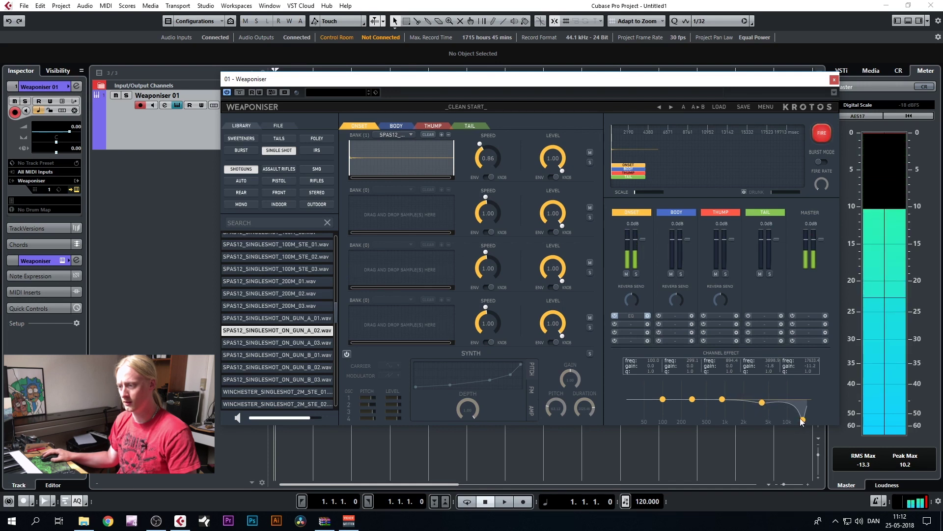
# Insert a compressor in the Onset channel's second effect slot, lower the Onset level to -0.8 dB, and fire the weapon.
pyautogui.click(632, 324)
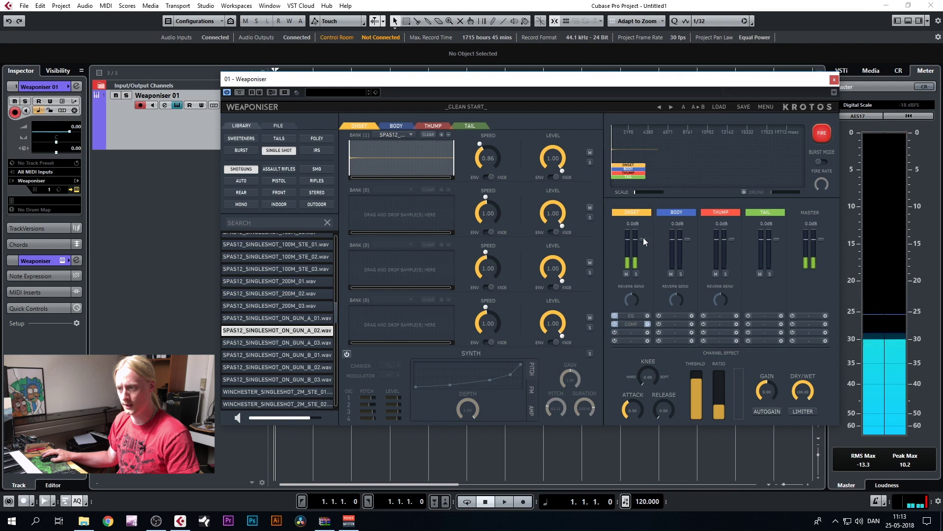
pyautogui.moveTo(644, 238); pyautogui.dragTo(643, 242)
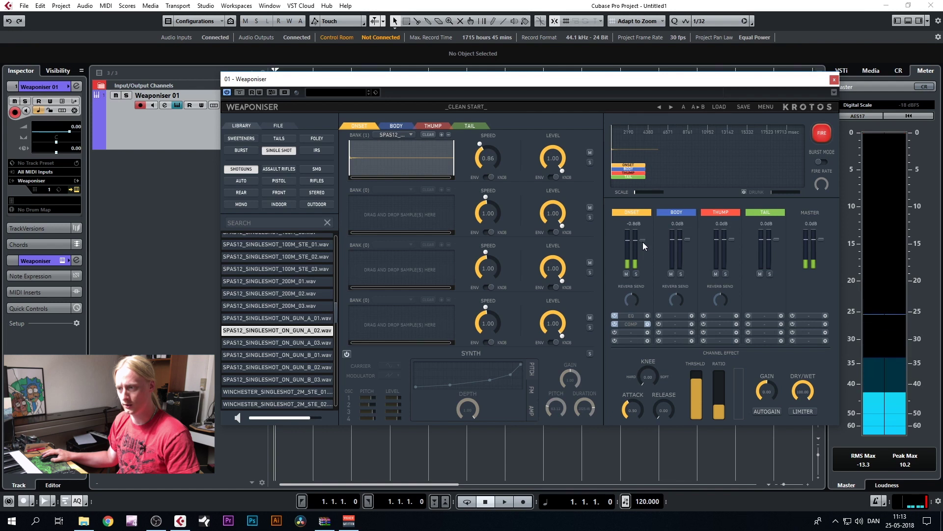
pyautogui.click(818, 140)
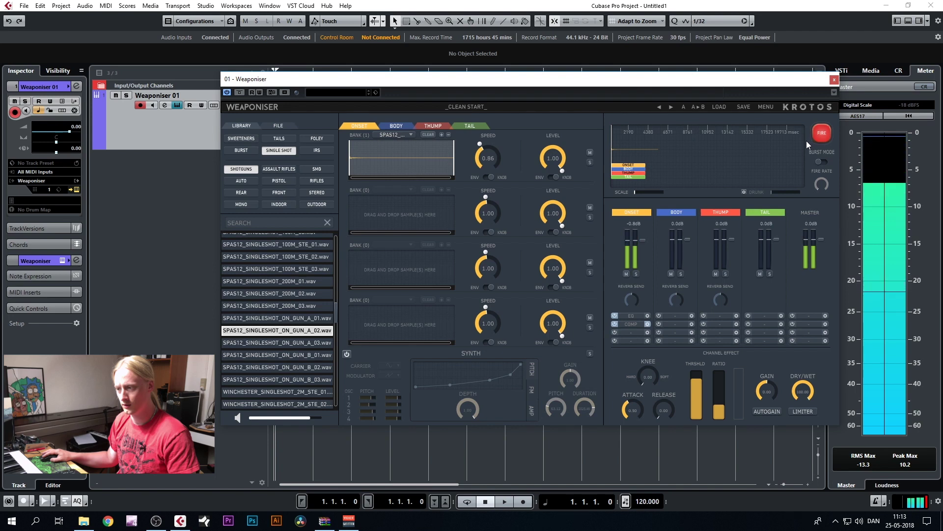
pyautogui.click(817, 138)
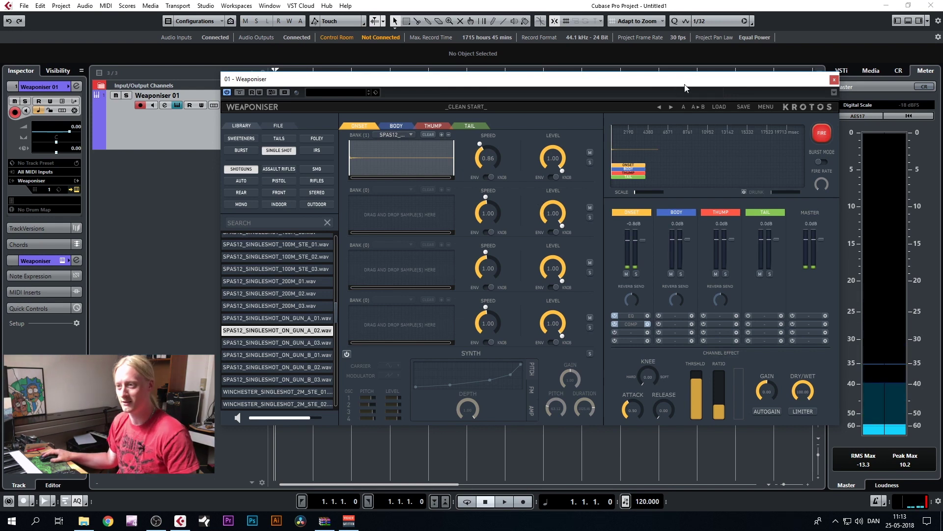
pyautogui.moveTo(685, 84); pyautogui.dragTo(672, 101)
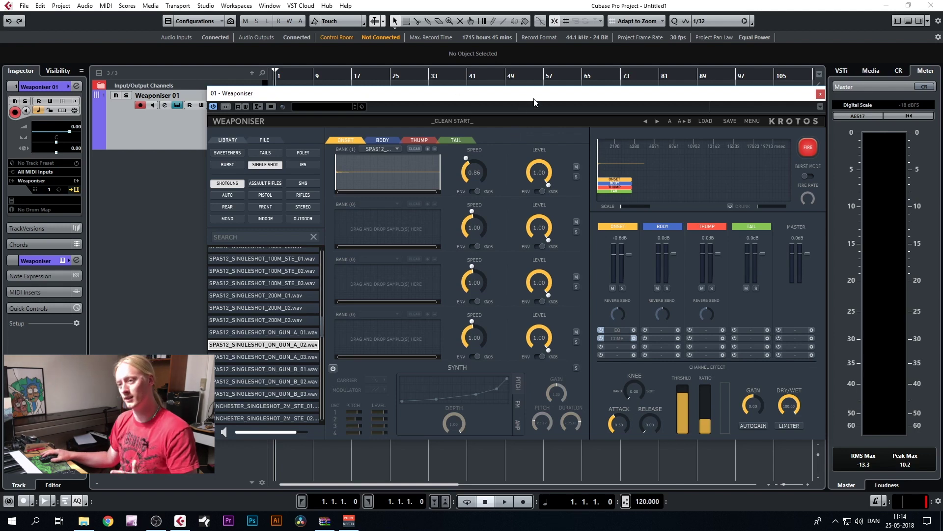
pyautogui.moveTo(548, 97); pyautogui.dragTo(557, 90)
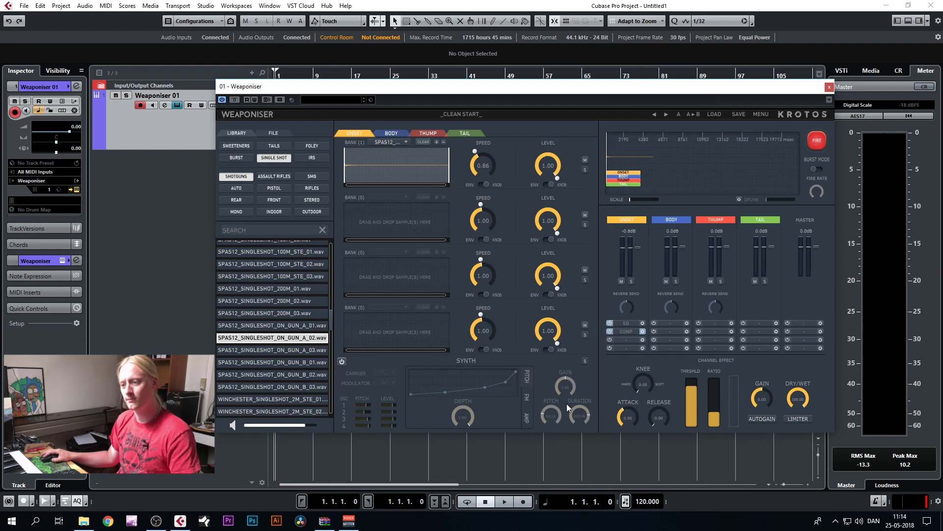
# Try the Onset layer's synth, reshaping its pitch envelope so it rises early and stays high, and fire the weapon.
pyautogui.click(341, 362)
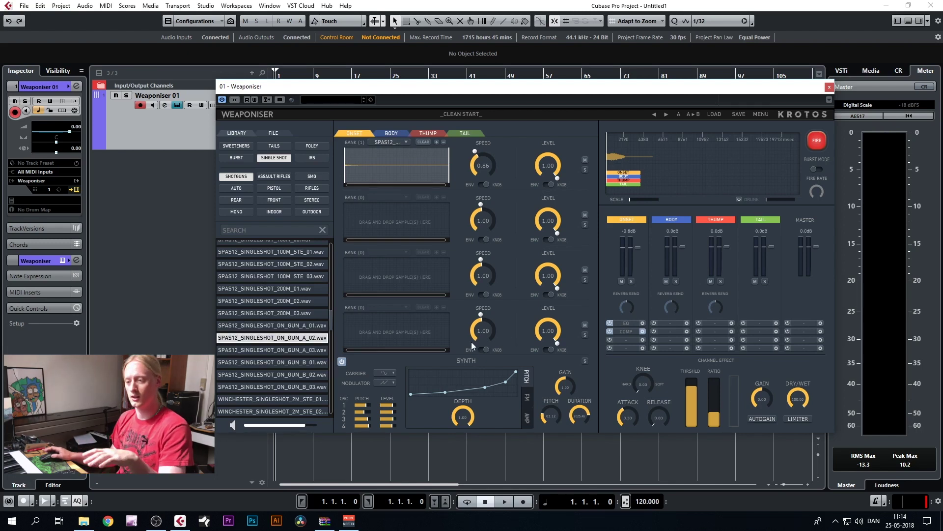
pyautogui.click(821, 143)
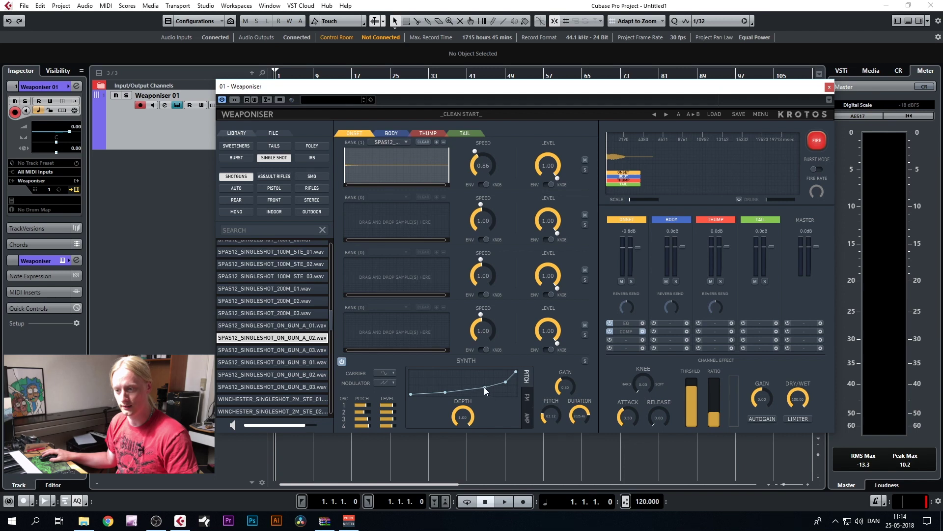
pyautogui.moveTo(484, 387); pyautogui.dragTo(429, 379)
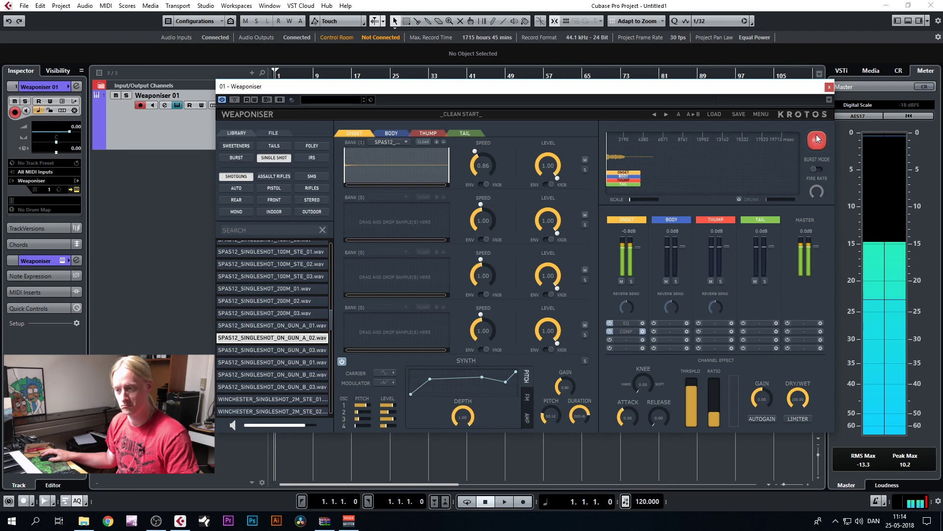
# Try a square carrier waveform and a different modulator waveform on the Onset synth, firing the weapon after each change.
pyautogui.click(391, 372)
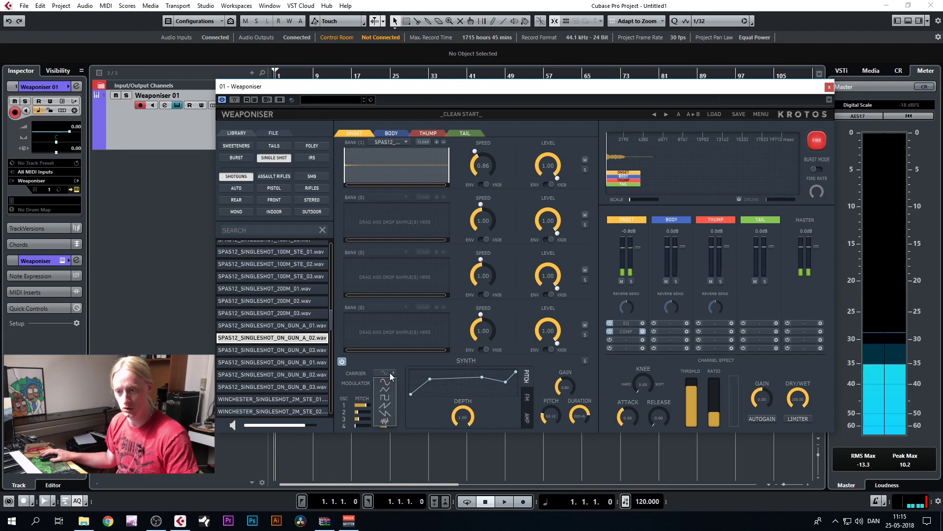
pyautogui.click(385, 397)
pyautogui.click(817, 142)
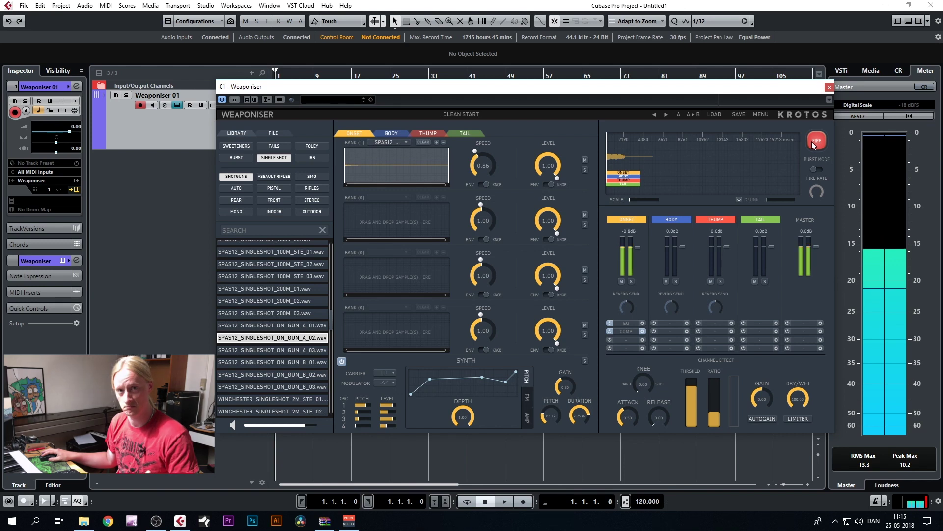
pyautogui.click(388, 383)
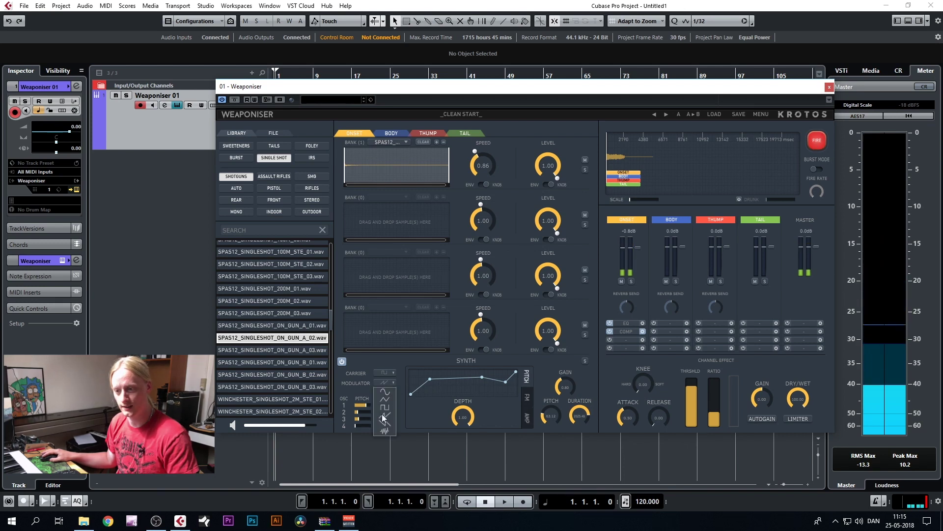
pyautogui.click(383, 418)
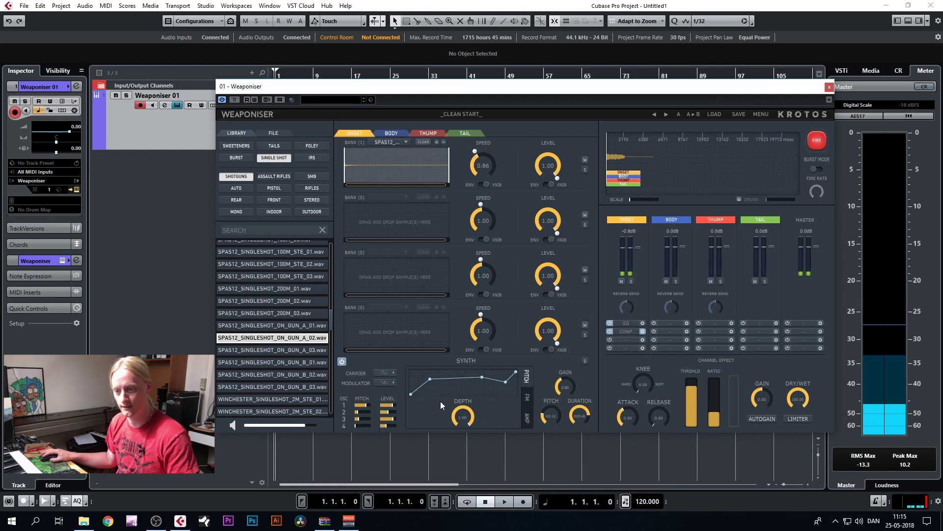
pyautogui.click(816, 141)
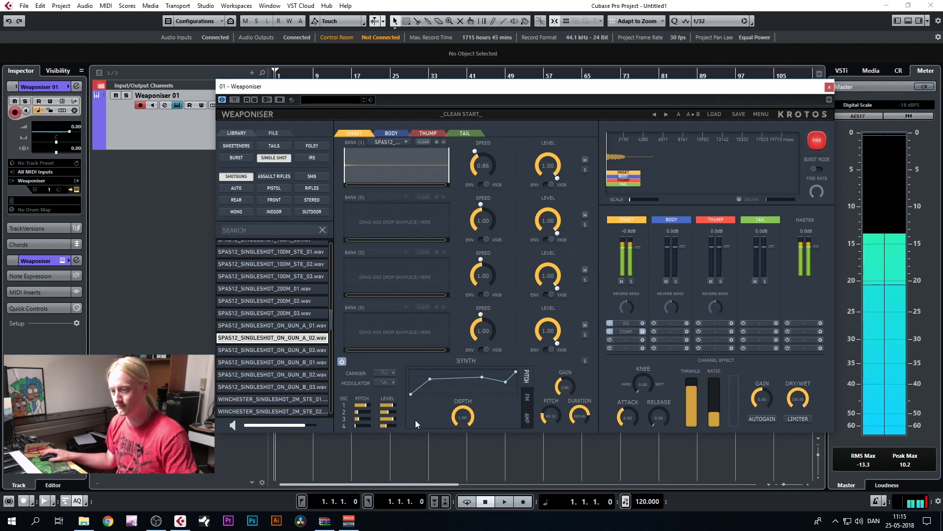
# Turn off the Onset synth and fire the weapon to hear the sample alone.
pyautogui.click(342, 361)
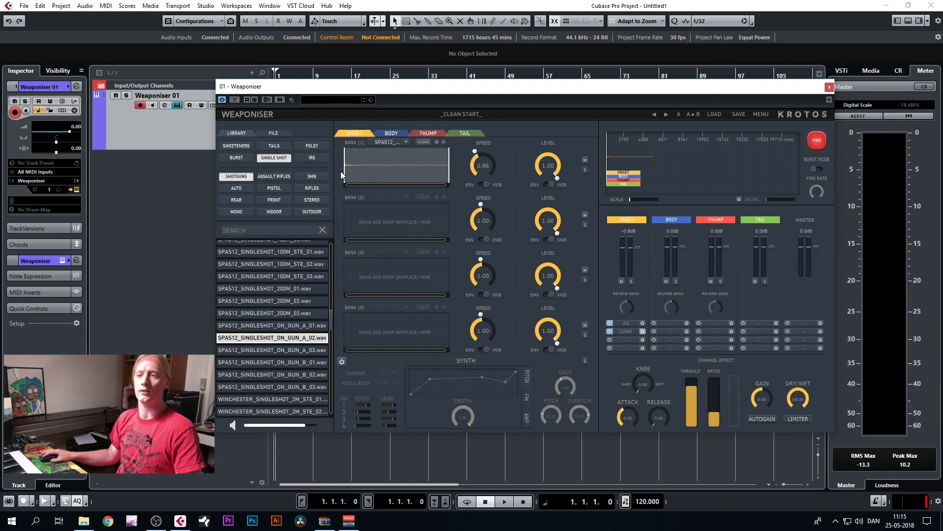
pyautogui.click(816, 143)
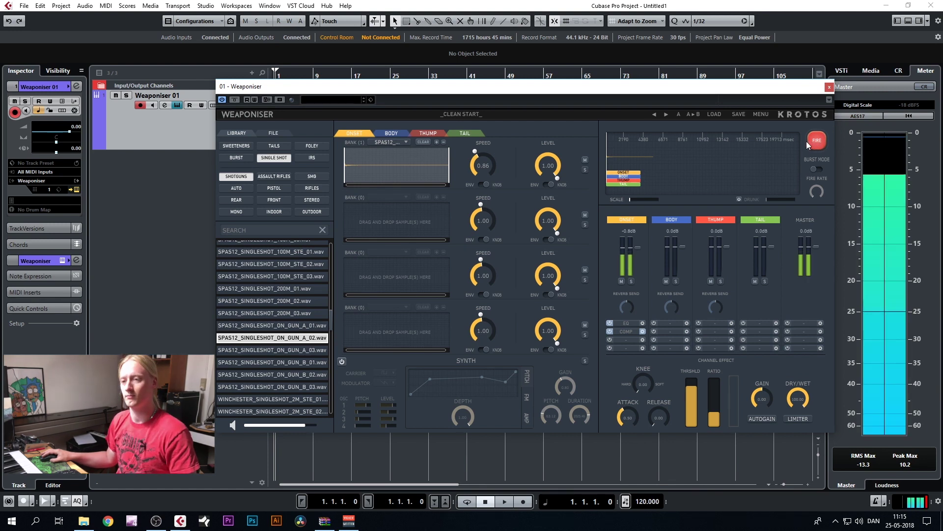
# Show the Body layer and audition the SPAS12 single-shot samples recorded at 2M, 3M and 5M.
pyautogui.click(401, 131)
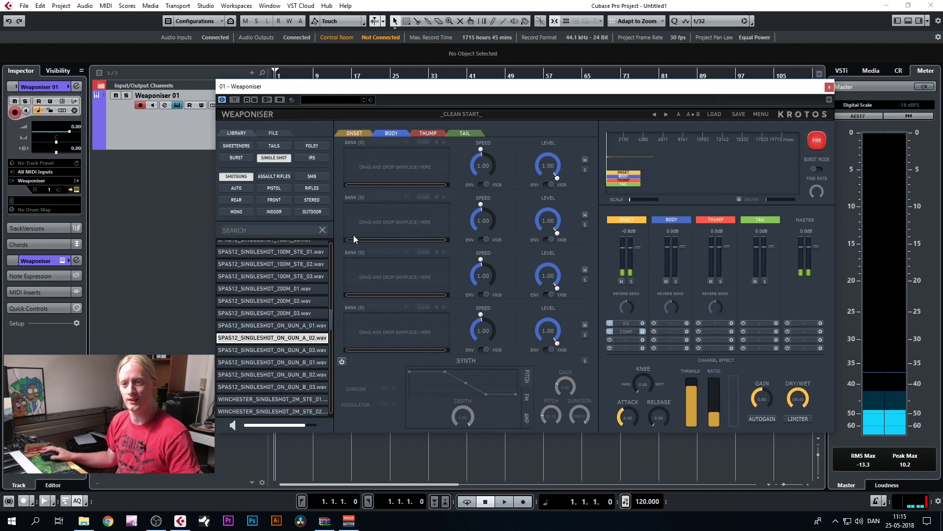
pyautogui.click(263, 305)
pyautogui.scroll(5, 273, 285)
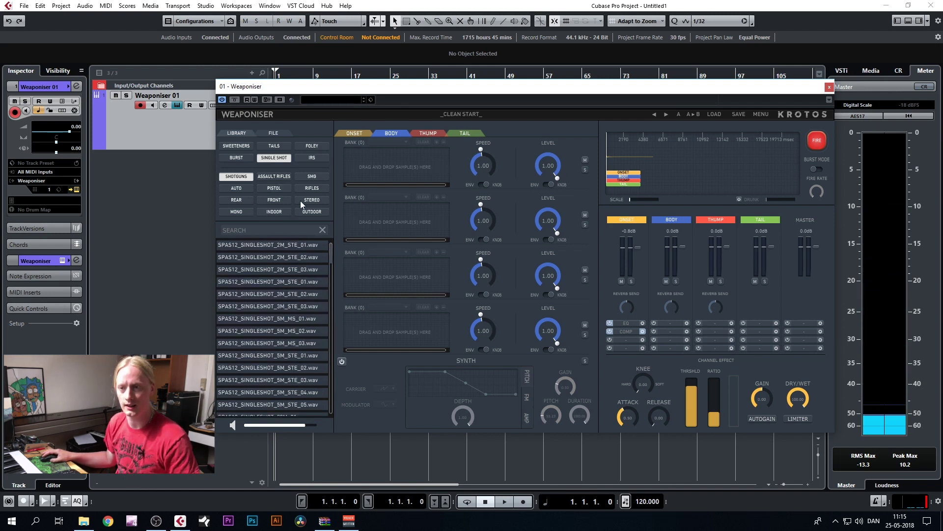
pyautogui.click(273, 281)
pyautogui.click(273, 305)
pyautogui.click(274, 269)
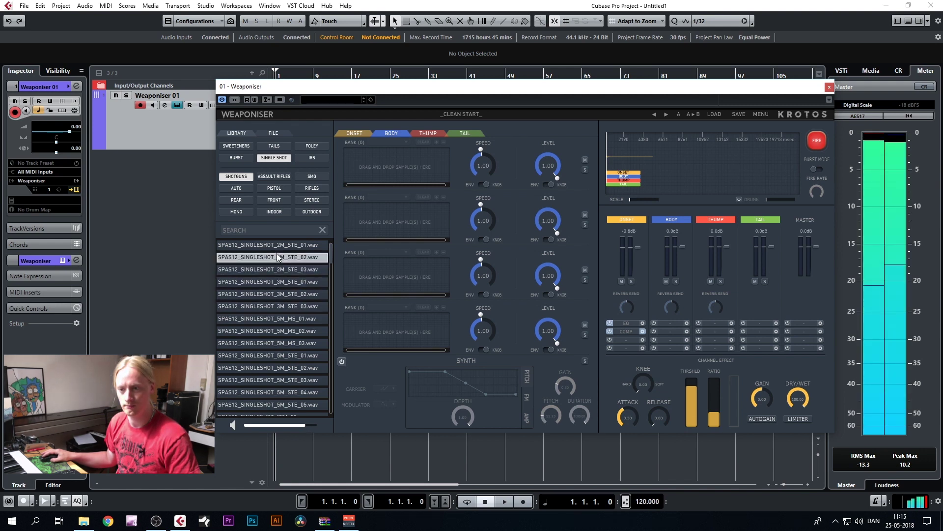
pyautogui.click(274, 245)
pyautogui.click(274, 318)
pyautogui.click(274, 367)
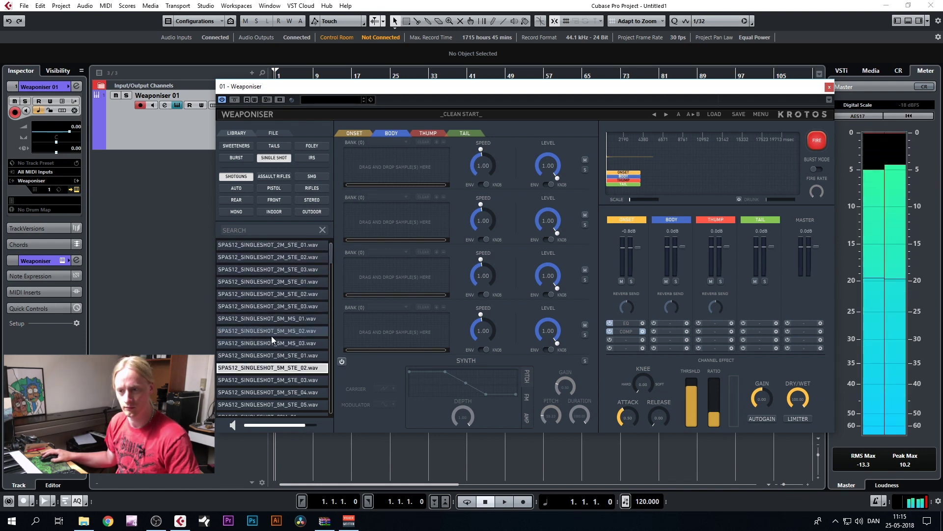
pyautogui.click(265, 355)
pyautogui.click(260, 370)
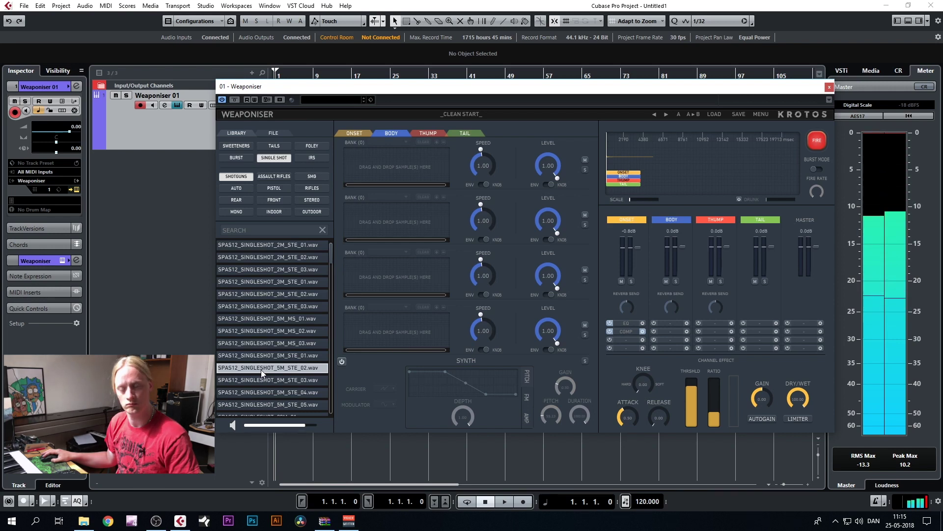
pyautogui.click(261, 370)
# Load SPAS12_SINGLESHOT_5M_STE_02.wav into the first Body bank and fire the weapon to hear it with the Onset layer.
pyautogui.moveTo(261, 369); pyautogui.dragTo(398, 168)
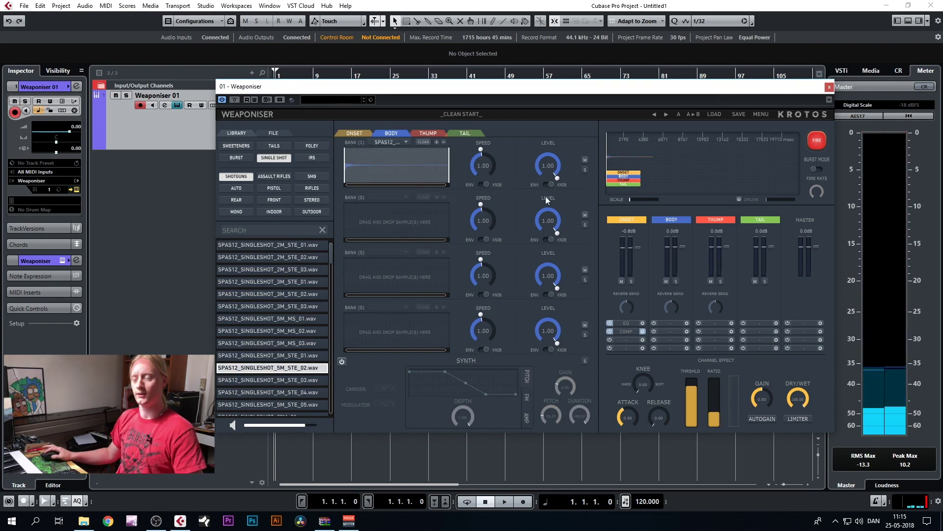
pyautogui.click(354, 133)
pyautogui.click(396, 134)
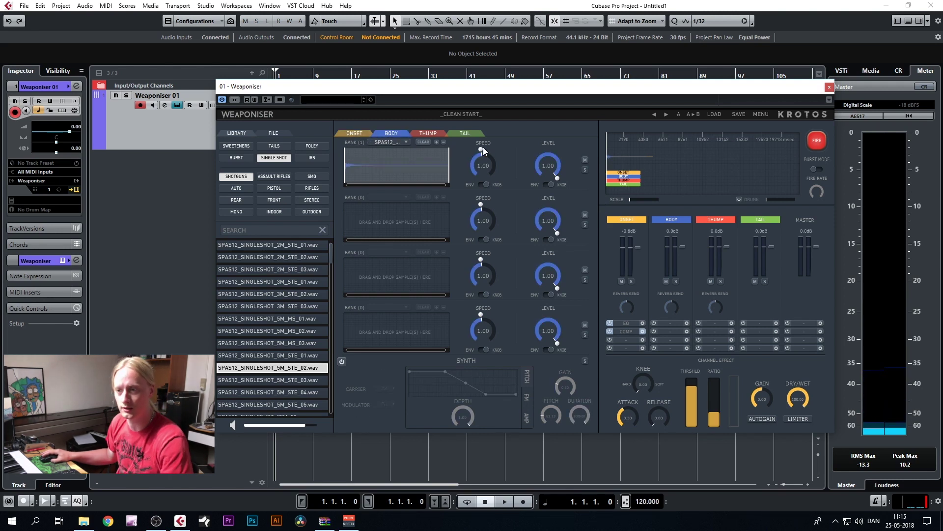
pyautogui.click(822, 146)
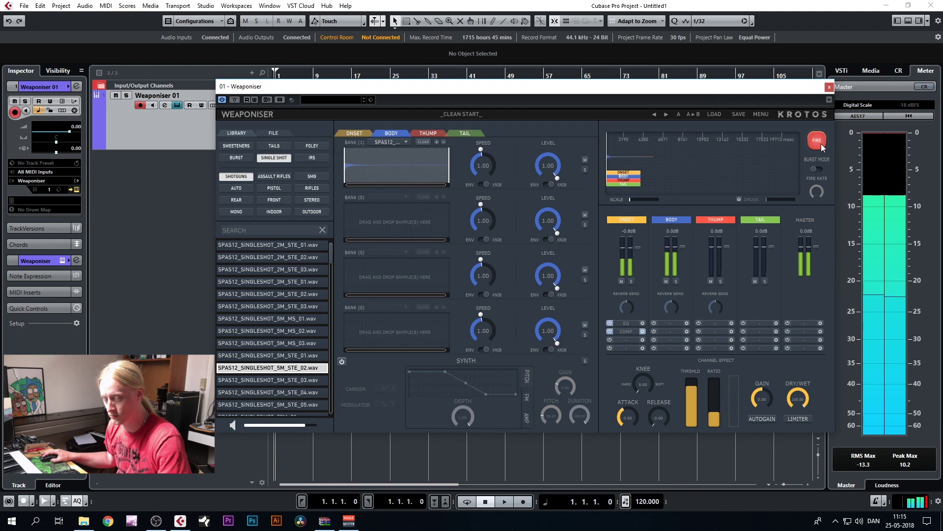
# Set the first Body sample's speed to 0.73 and fire the weapon to hear the combined layers.
pyautogui.moveTo(483, 166); pyautogui.dragTo(483, 173)
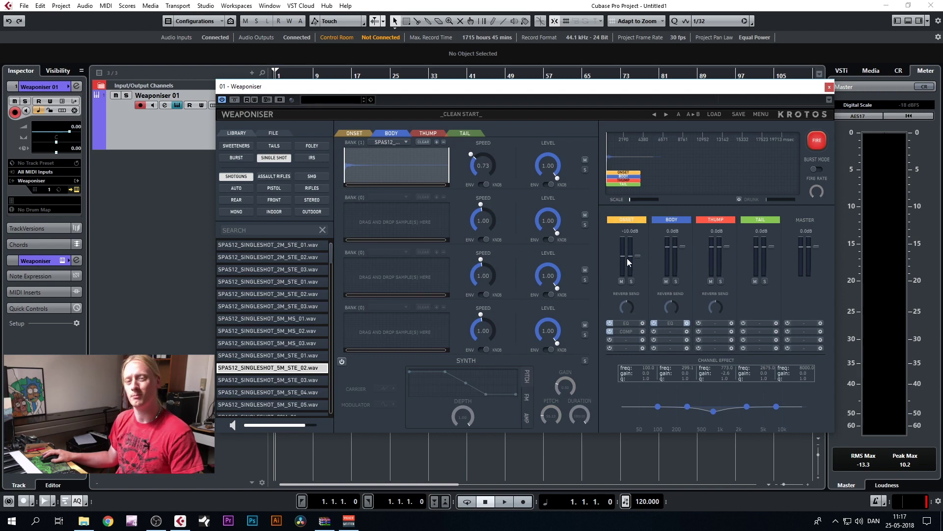
pyautogui.click(816, 139)
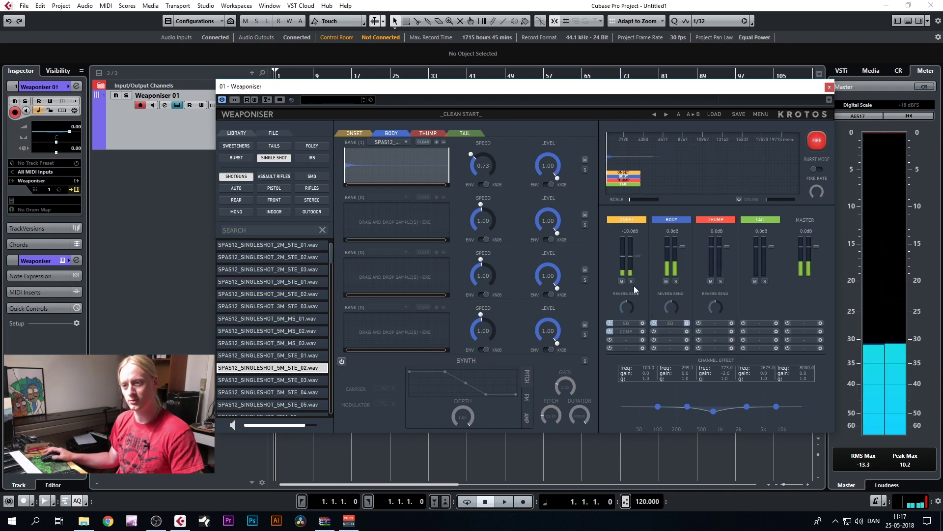
# Load the Winchester single shot 5M_STE_03 into the first Thump bank at speed 0.54 and fire the weapon to hear the combined layers.
pyautogui.click(423, 135)
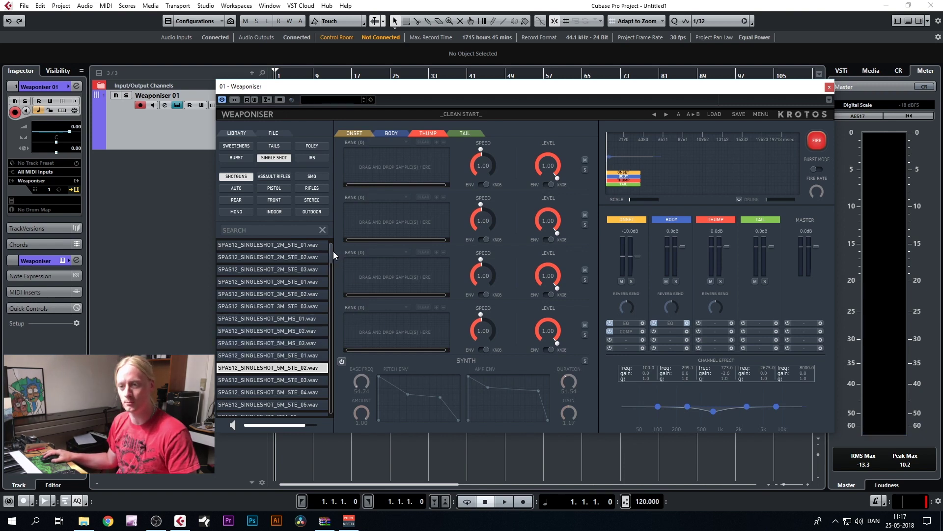
pyautogui.click(296, 318)
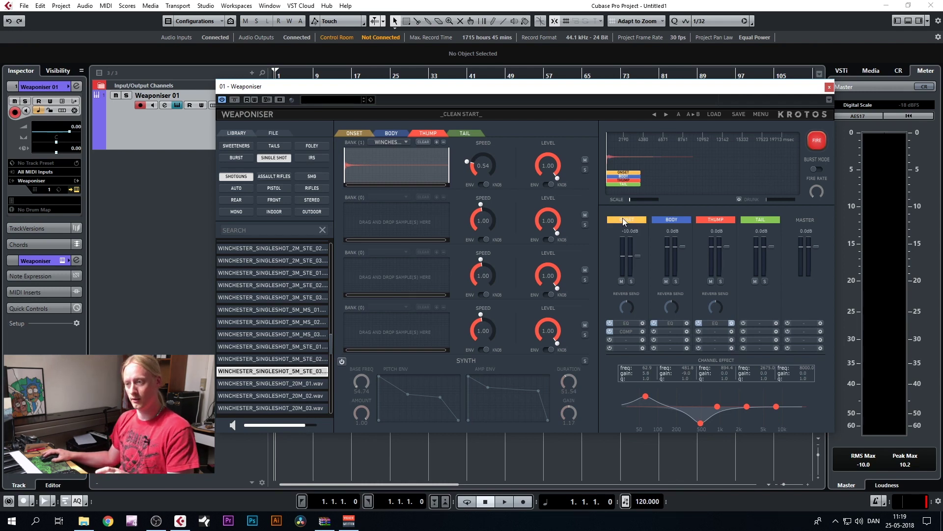
pyautogui.click(819, 144)
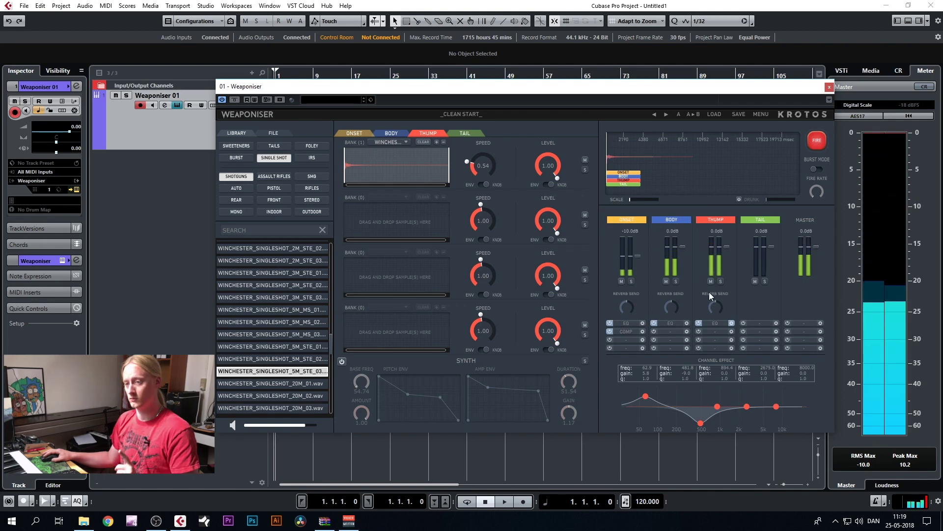
pyautogui.click(824, 144)
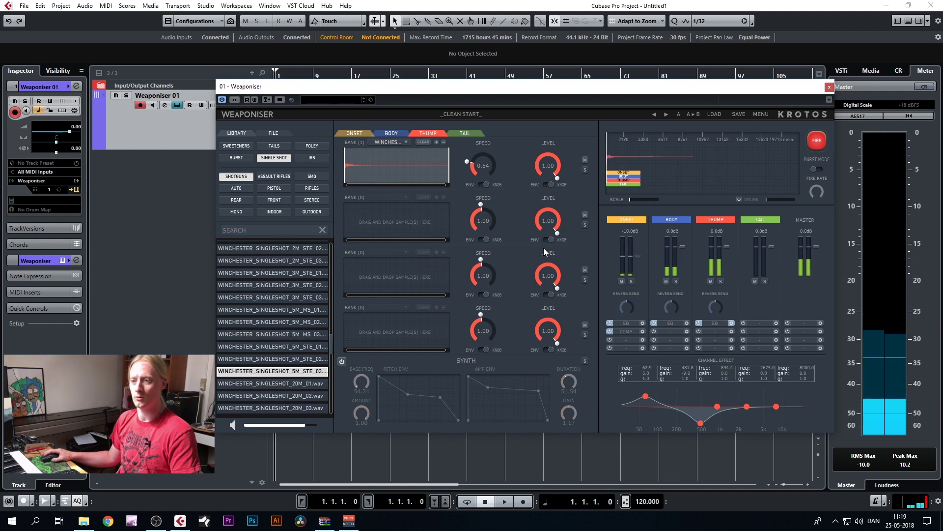
# Show the Tail layer and filter the shotgun library by Tails instead of Single Shot.
pyautogui.click(465, 134)
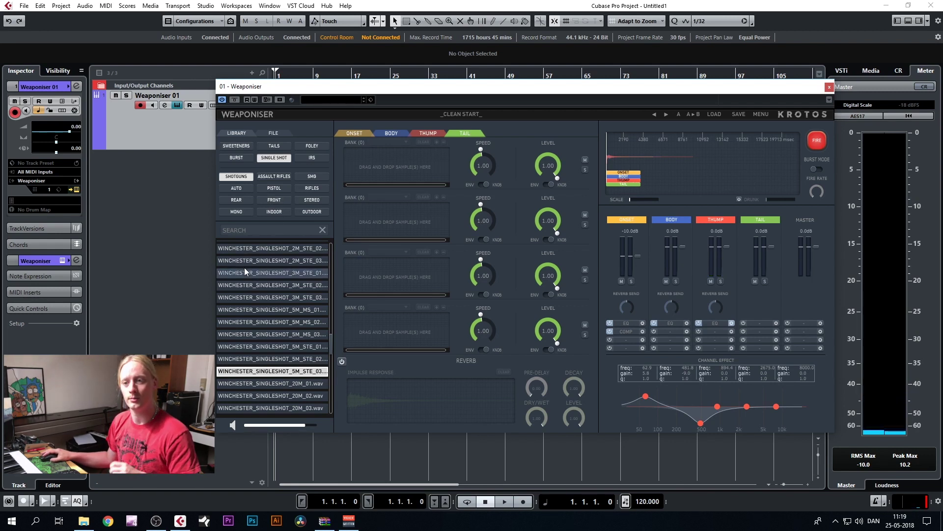
pyautogui.click(275, 160)
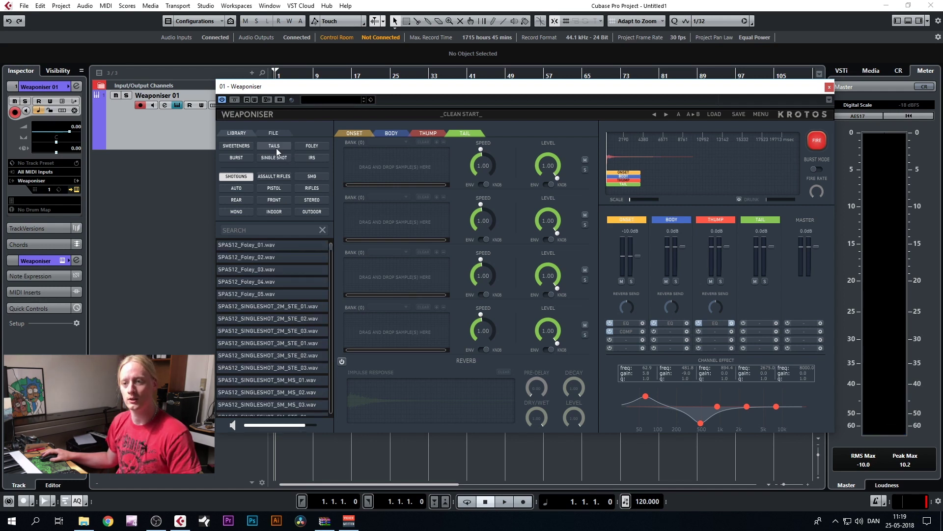
pyautogui.click(275, 147)
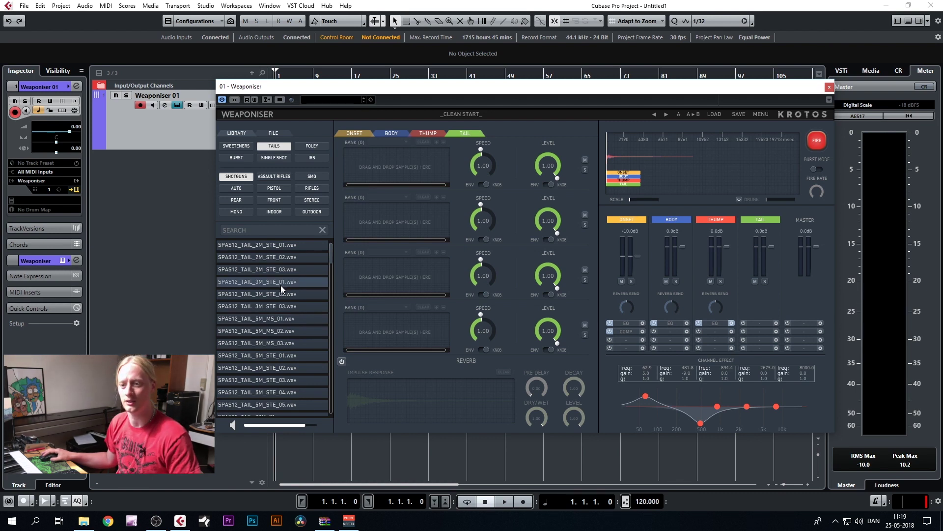
# Audition the SPAS12 tail samples, load SPAS12_TAIL_20M_01.wav into the first Tail bank and fire the weapon.
pyautogui.click(281, 282)
pyautogui.click(281, 343)
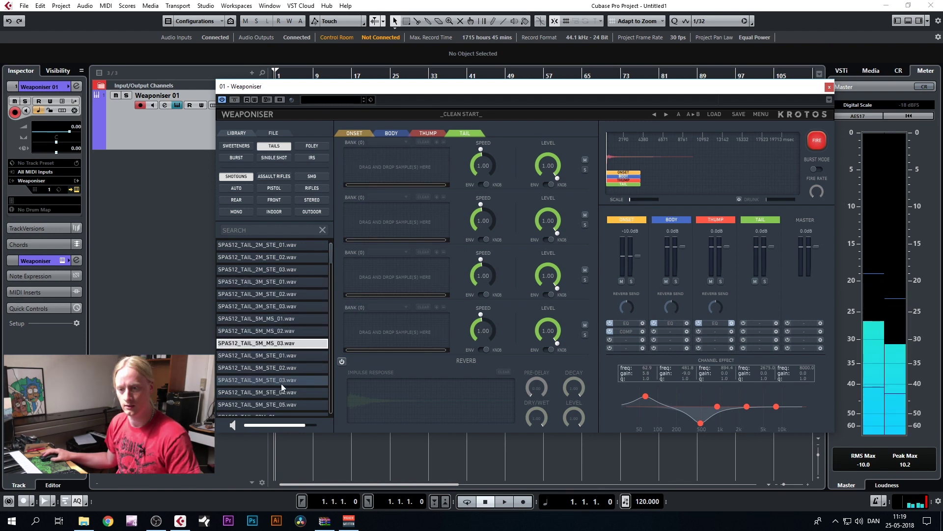
pyautogui.scroll(-3, 281, 344)
pyautogui.click(275, 347)
pyautogui.moveTo(275, 257); pyautogui.dragTo(396, 167)
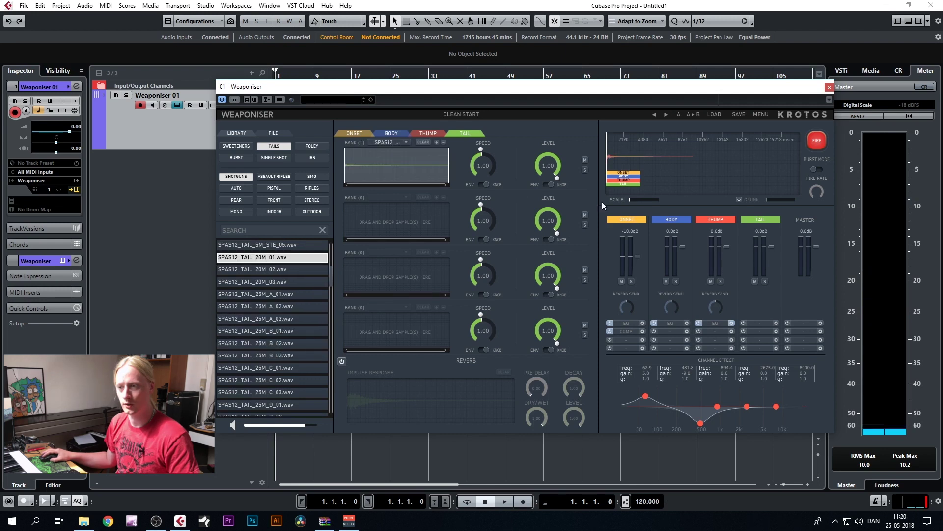
pyautogui.click(820, 142)
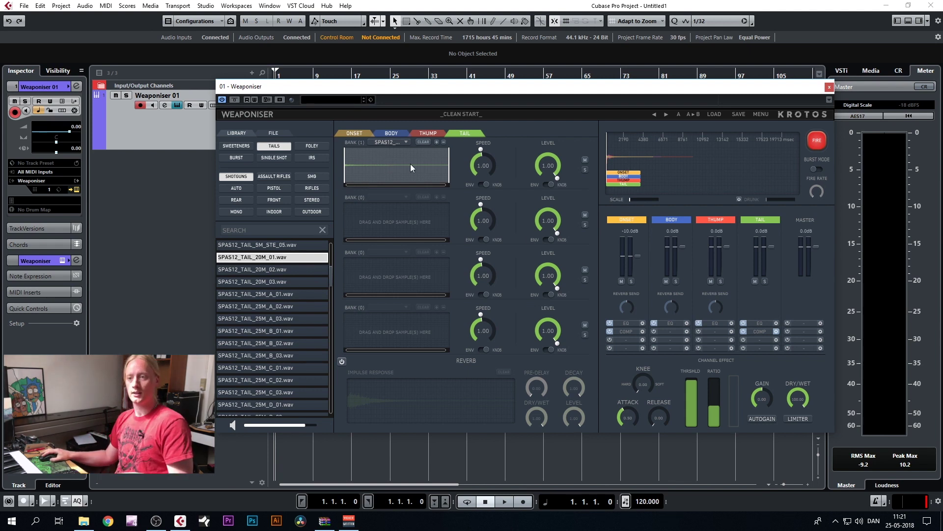
# Review the Onset, Body, Thump and Tail layers in turn and fire the weapon to hear all four together.
pyautogui.click(357, 134)
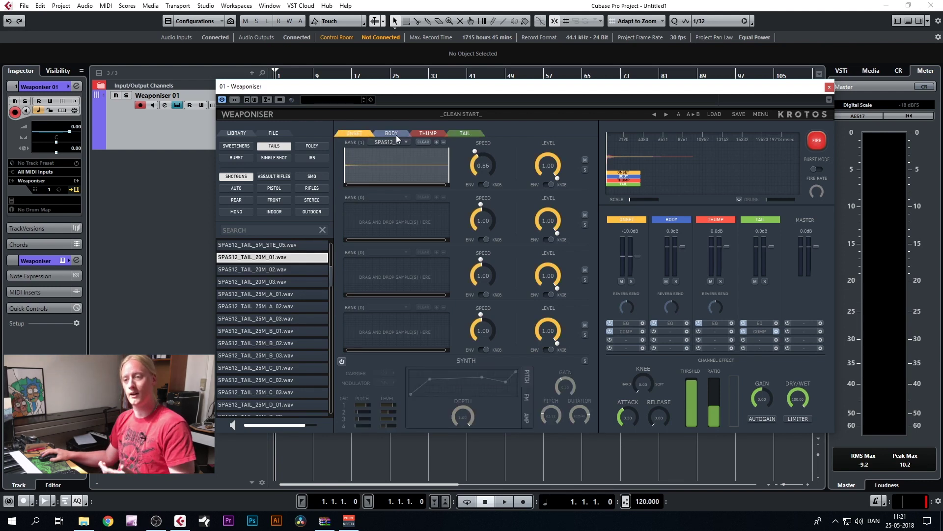
pyautogui.click(396, 135)
pyautogui.click(430, 132)
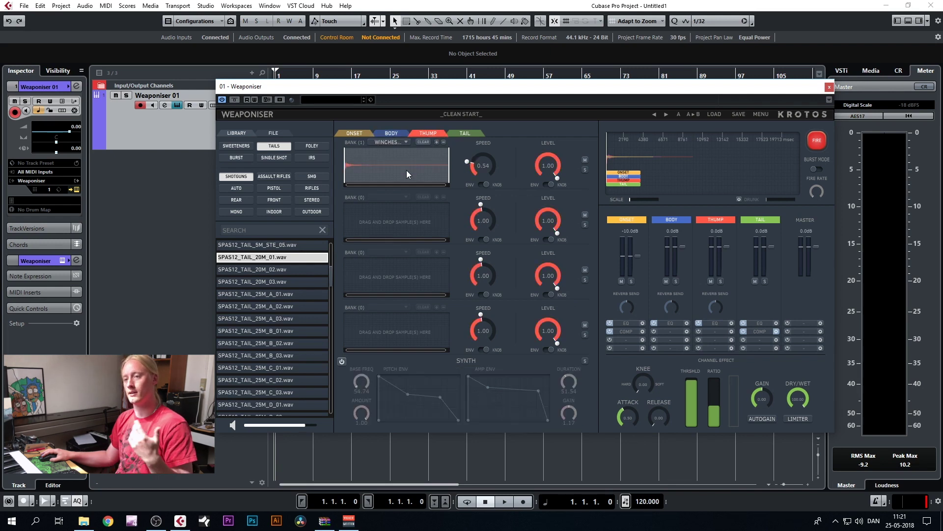
pyautogui.click(468, 132)
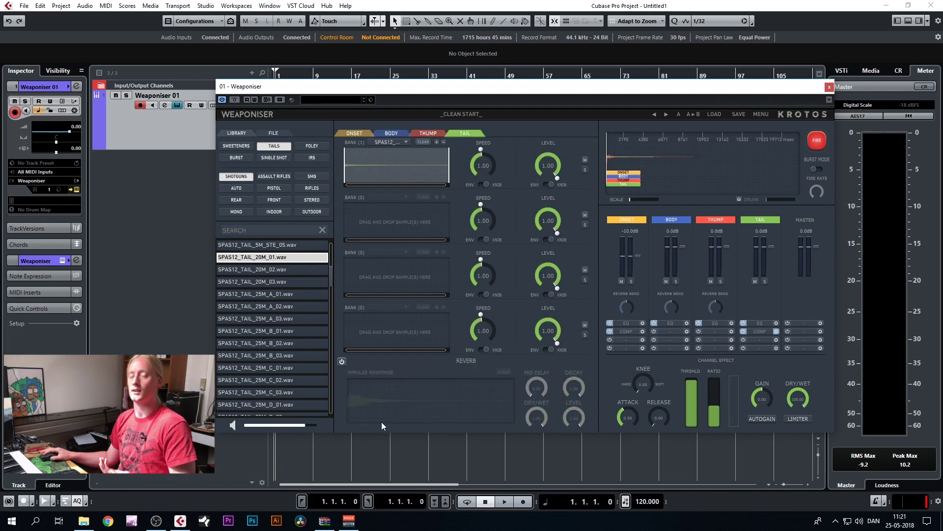
pyautogui.click(361, 134)
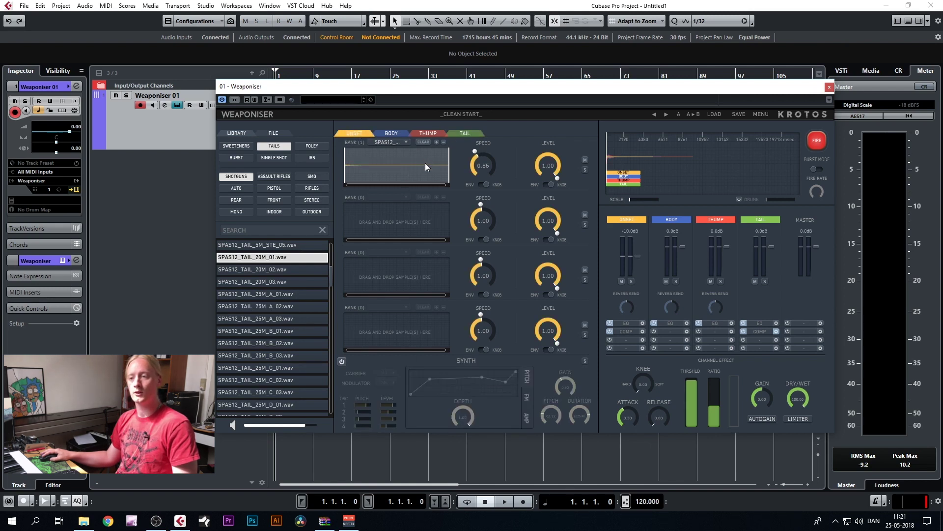
pyautogui.click(459, 134)
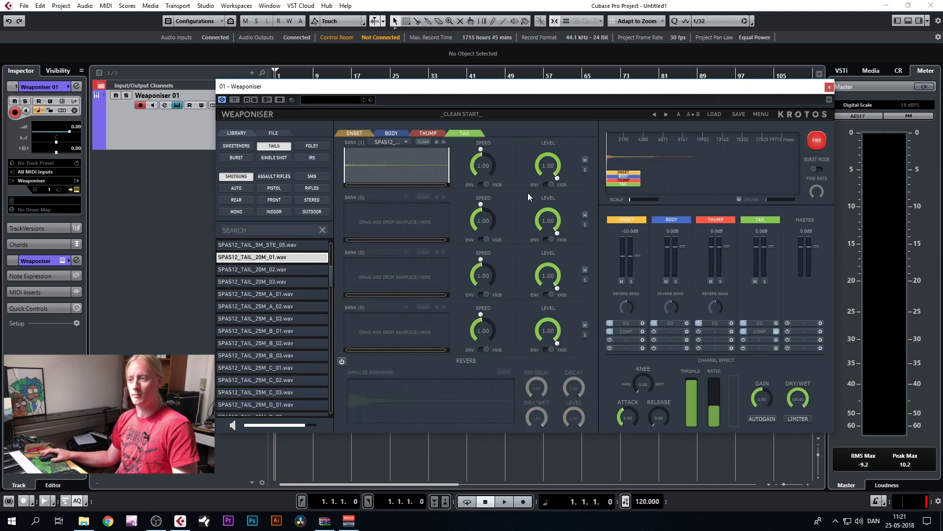
pyautogui.click(816, 140)
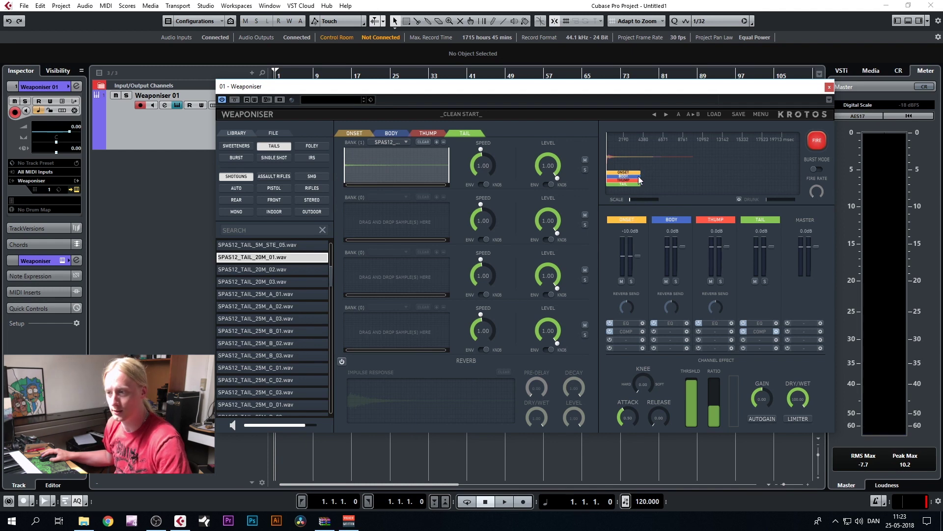
pyautogui.click(818, 140)
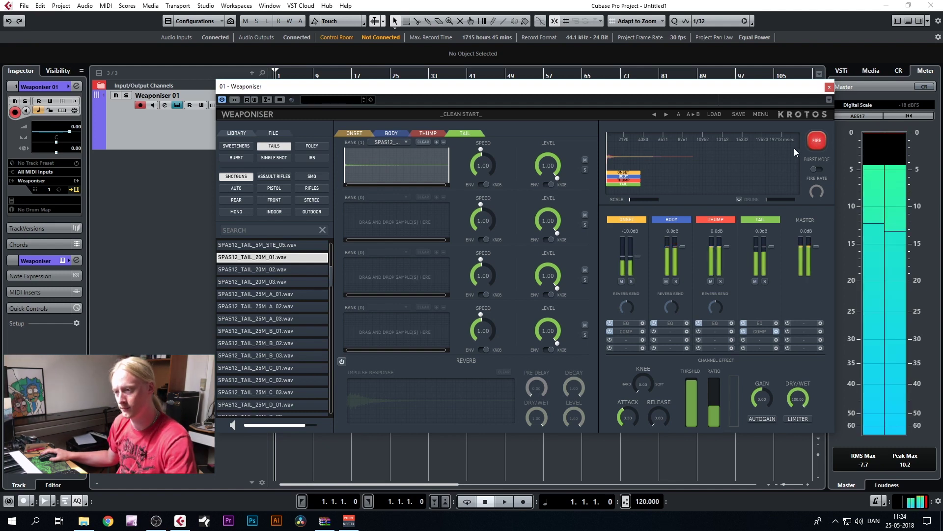
# Stagger the Body, Thump and Tail blocks in the timeline so each starts after the previous one, and fire the weapon.
pyautogui.moveTo(610, 176); pyautogui.dragTo(655, 188)
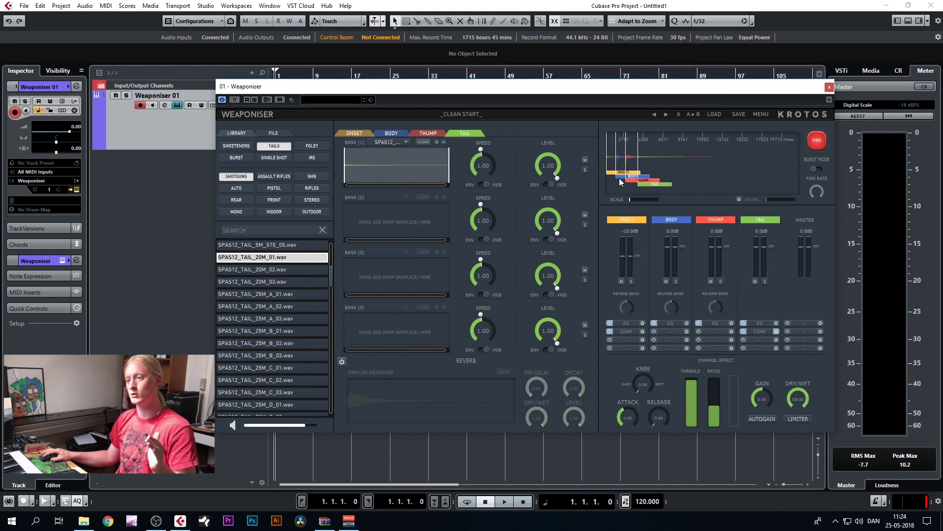
pyautogui.click(817, 141)
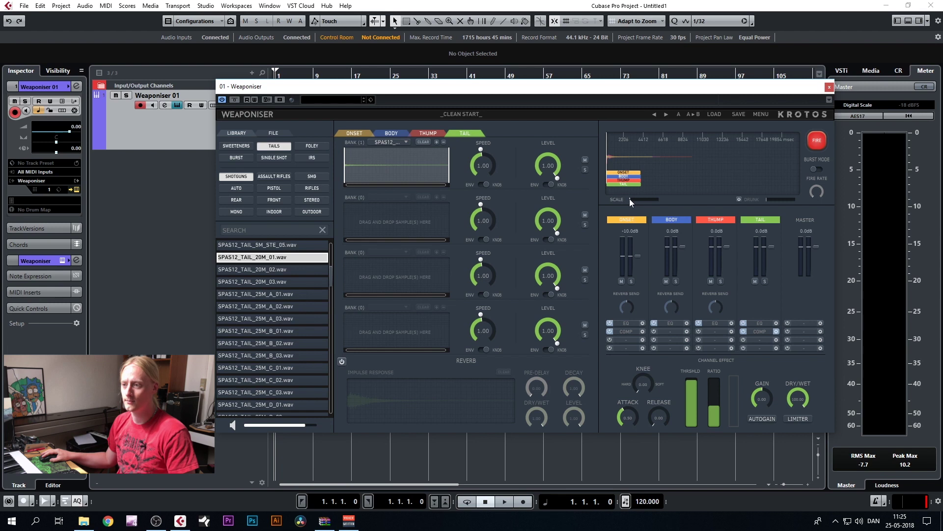
# Enlarge the timeline scale, offset Body and Thump slightly after Onset with Tail starting last, and fire the weapon.
pyautogui.moveTo(630, 199); pyautogui.dragTo(667, 206)
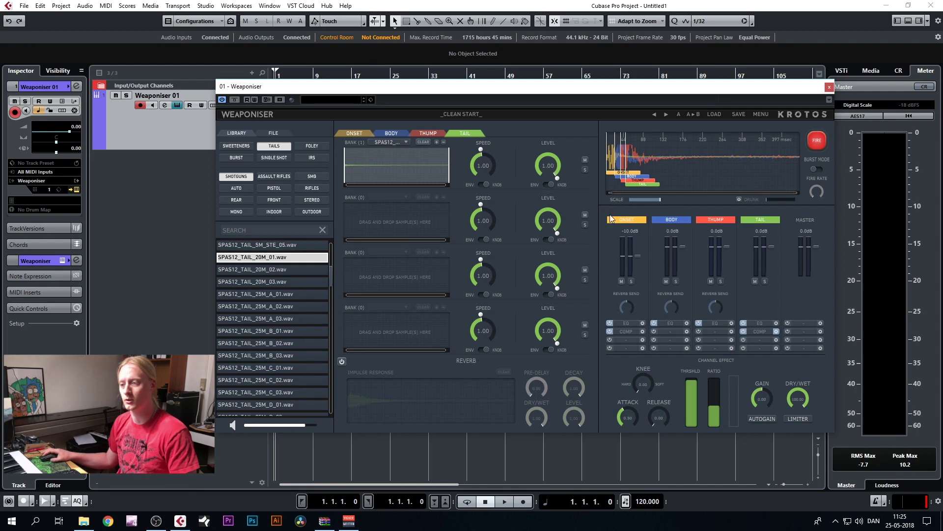
pyautogui.moveTo(639, 184)
pyautogui.mouseDown()
pyautogui.moveTo(666, 185)
pyautogui.moveTo(642, 187)
pyautogui.mouseUp()
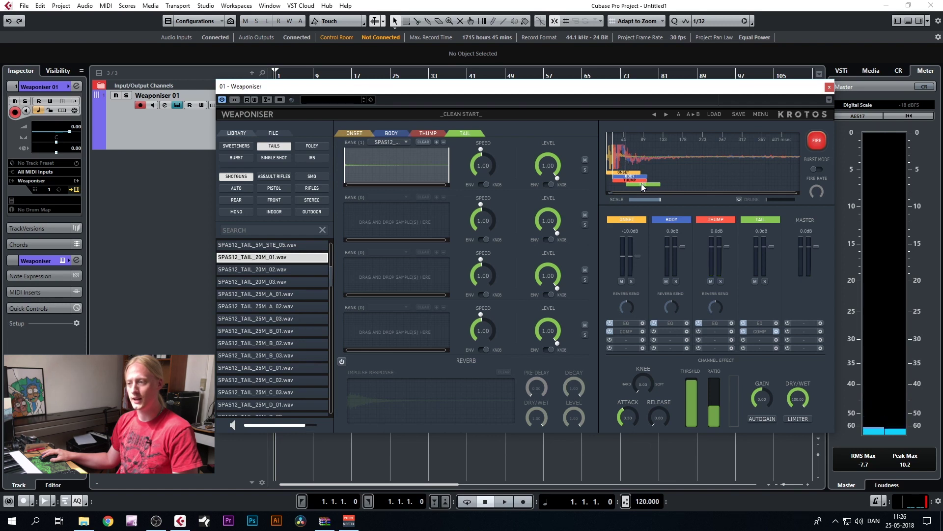
pyautogui.click(812, 146)
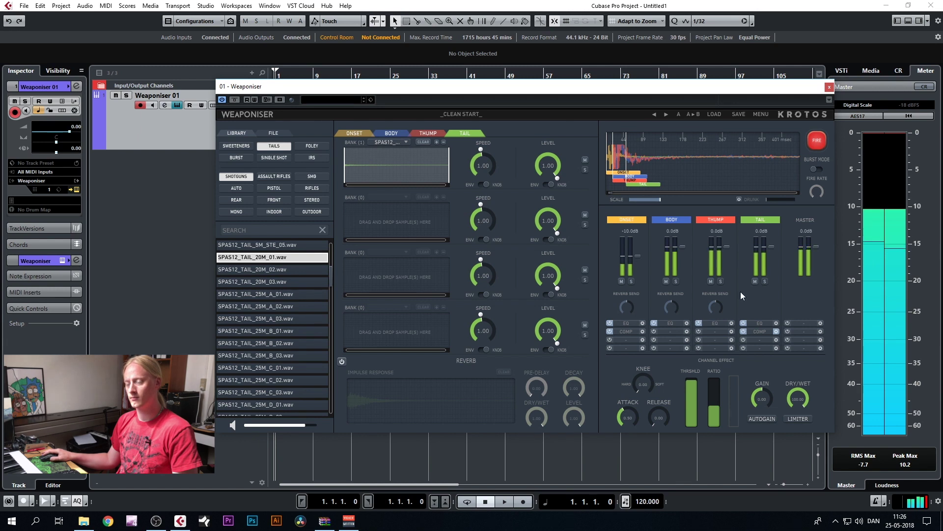